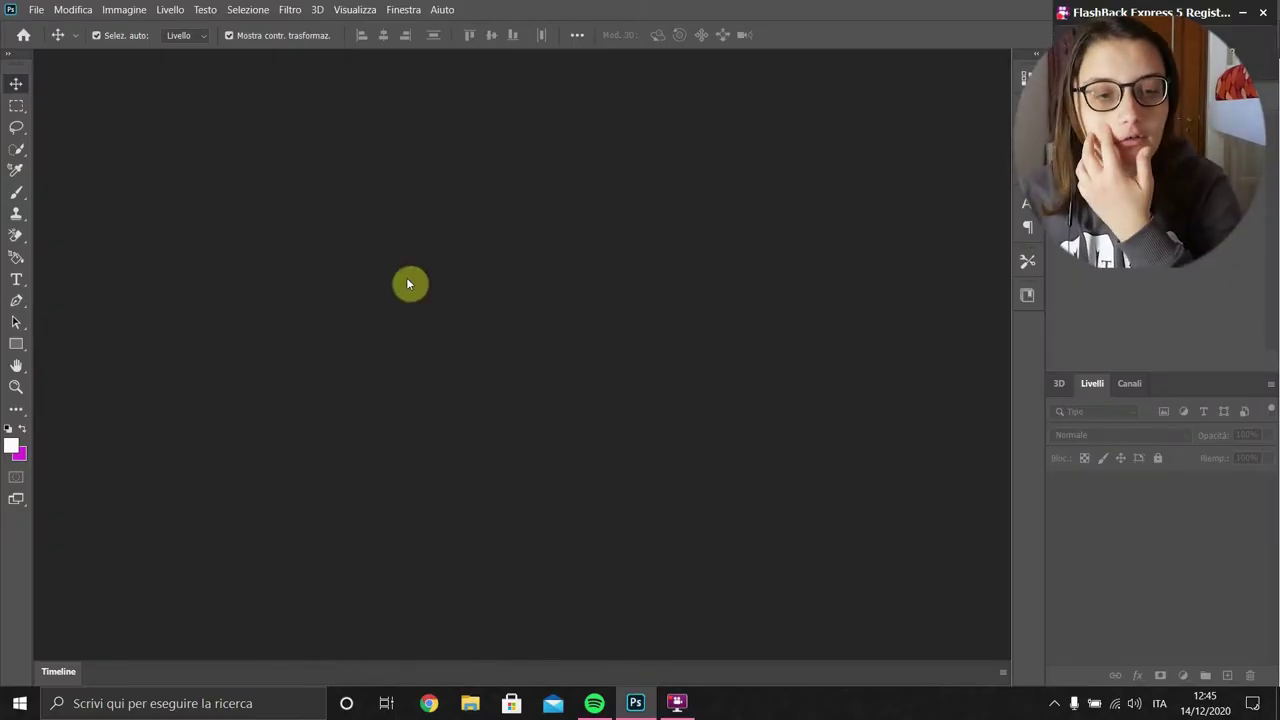
- Create a new 1920×1080 px RGB document with a white background
click(36, 9)
click(44, 27)
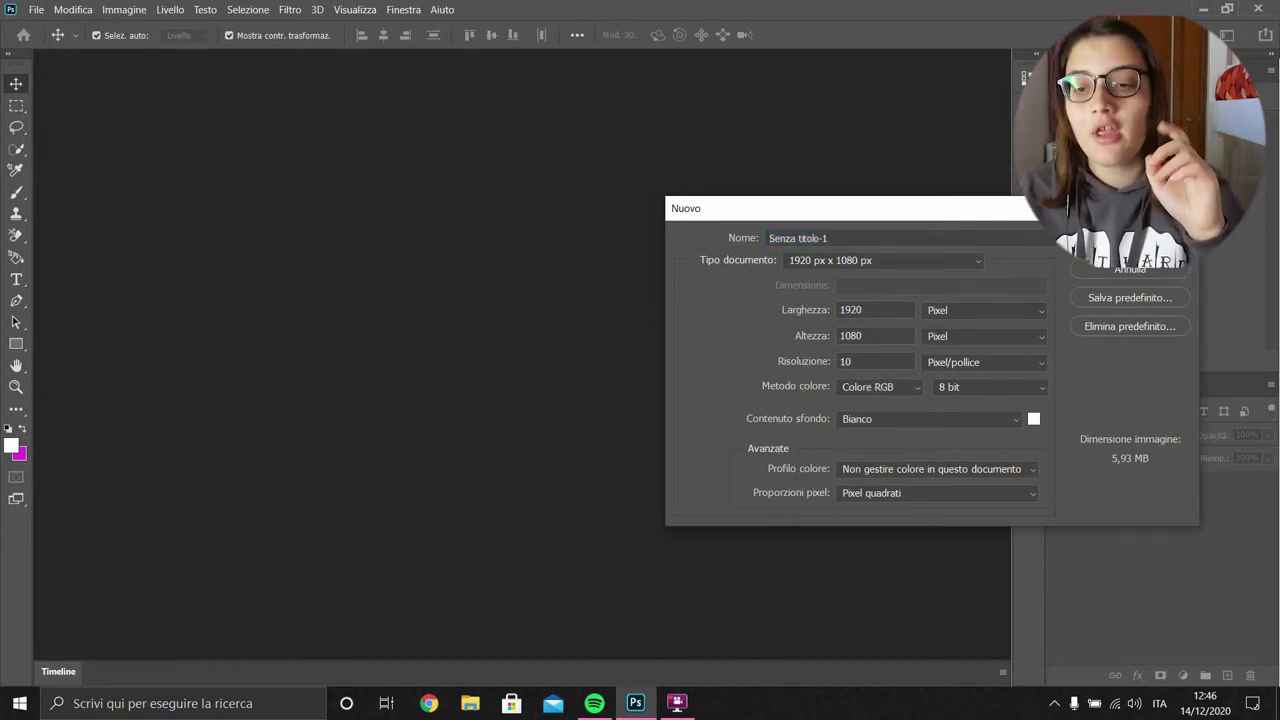
key(Return)
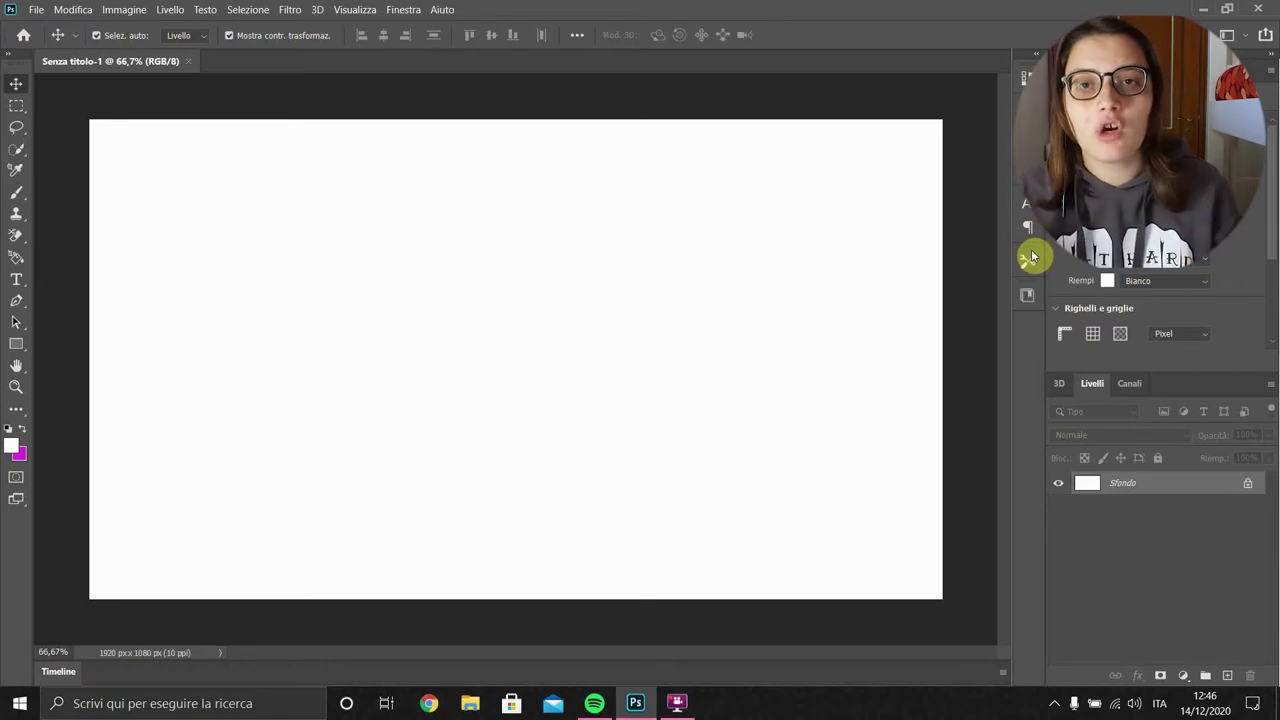
- Embed the WIN_20201106_10_57_49_Pro photo and scale it to fill the whole canvas
click(35, 10)
click(98, 324)
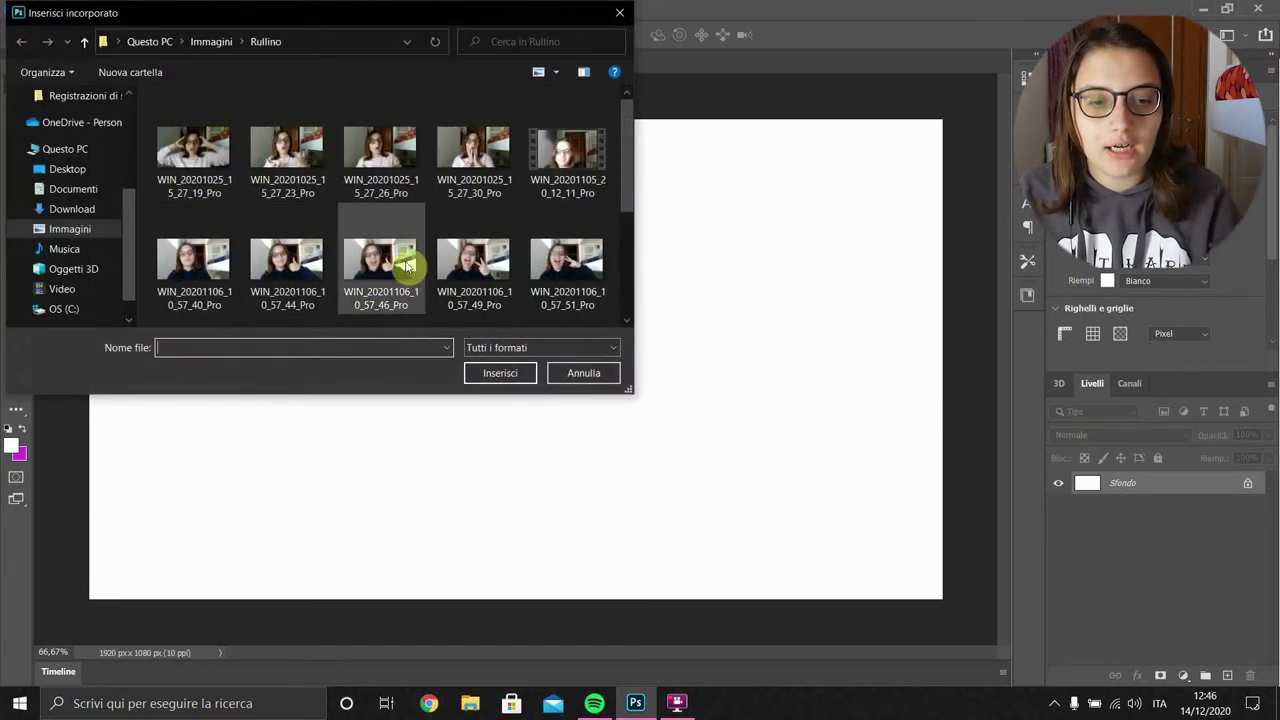
double_click(451, 265)
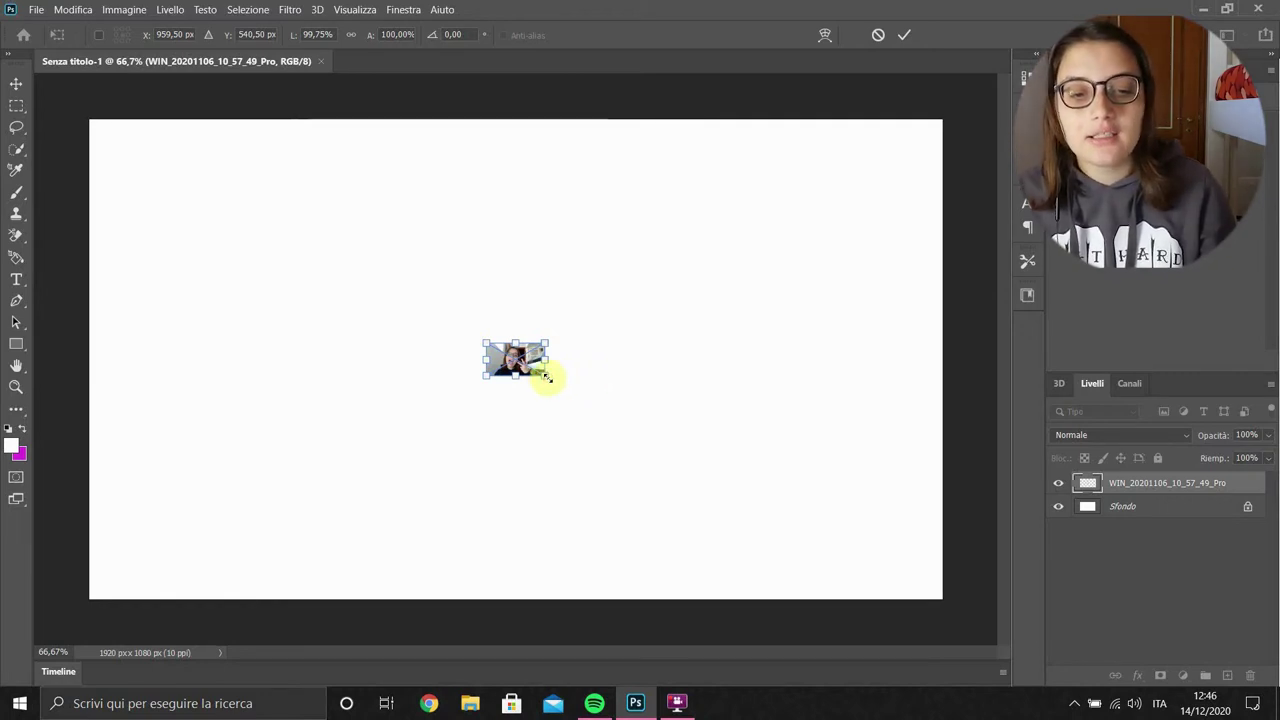
drag(547, 377, 941, 601)
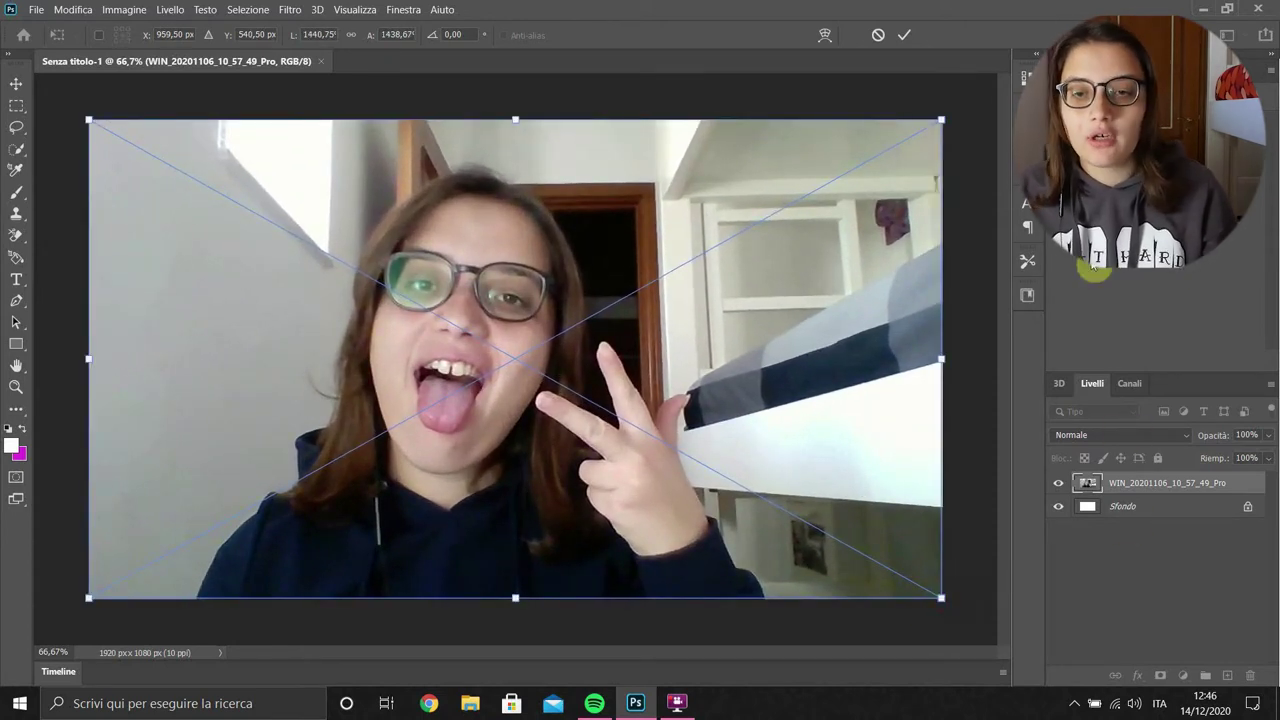
click(903, 37)
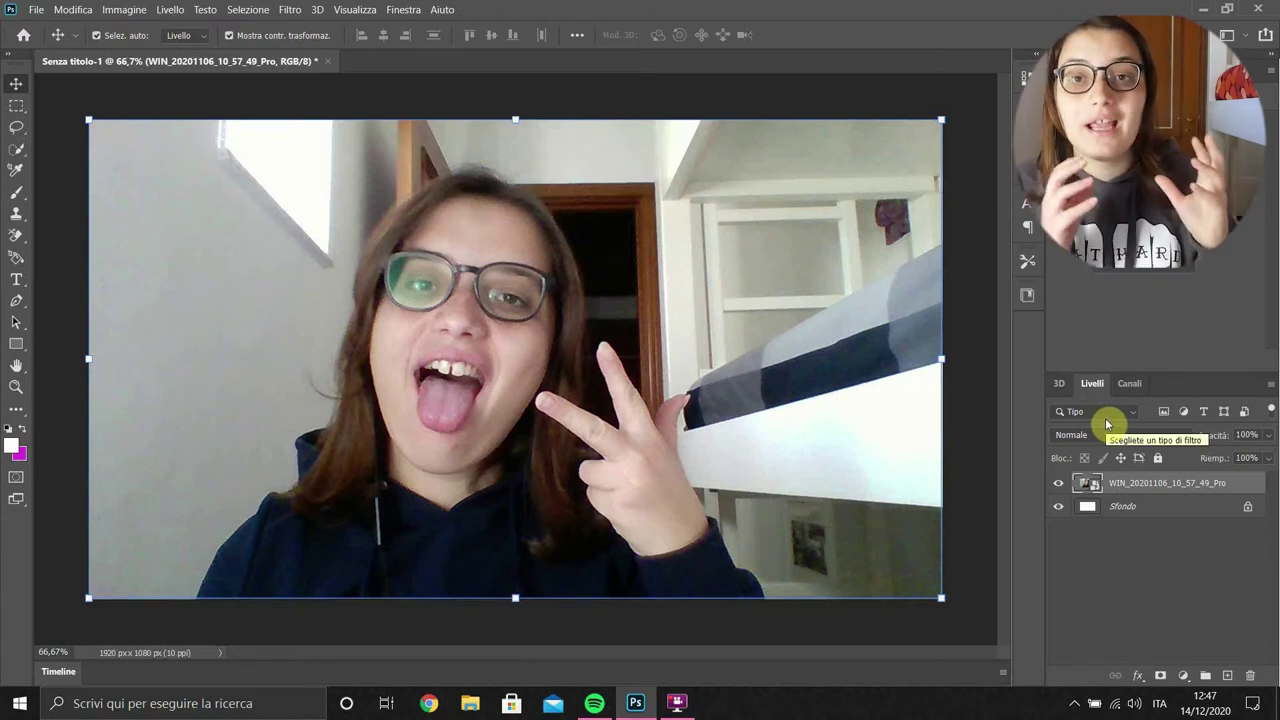
- Draw a rectangle over the photo with a 40 px black outline and no fill
click(17, 347)
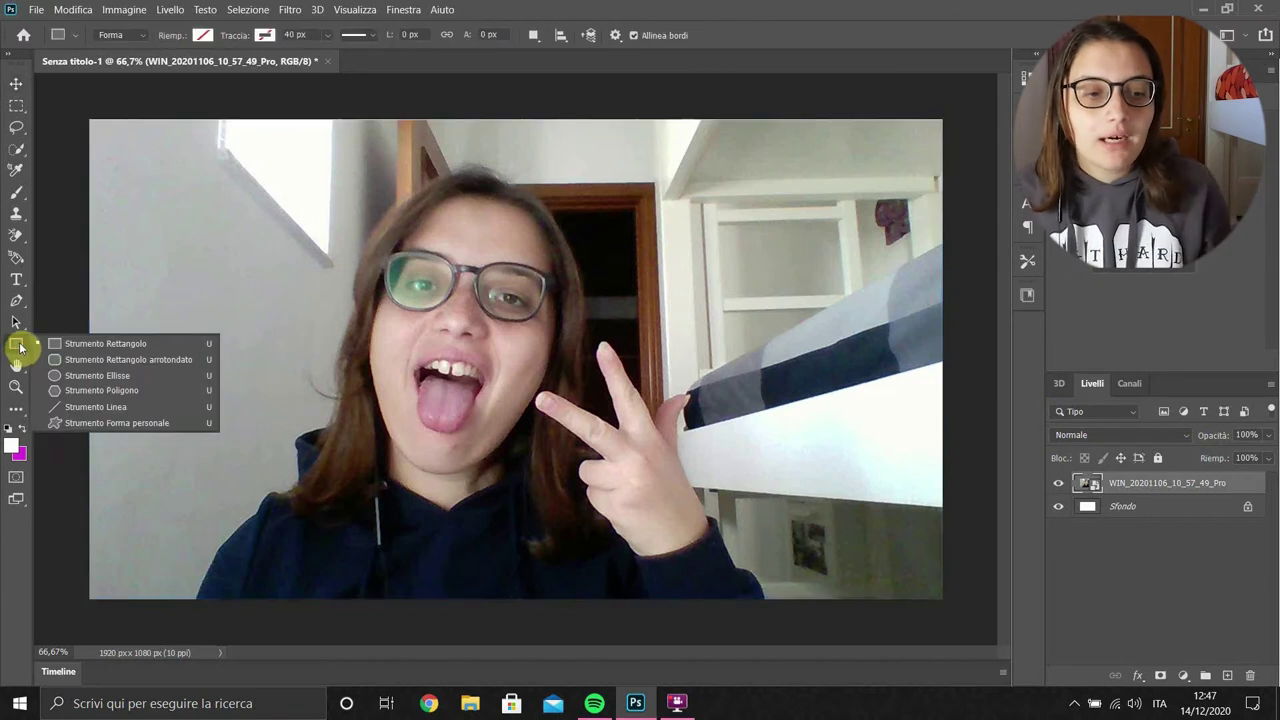
click(95, 346)
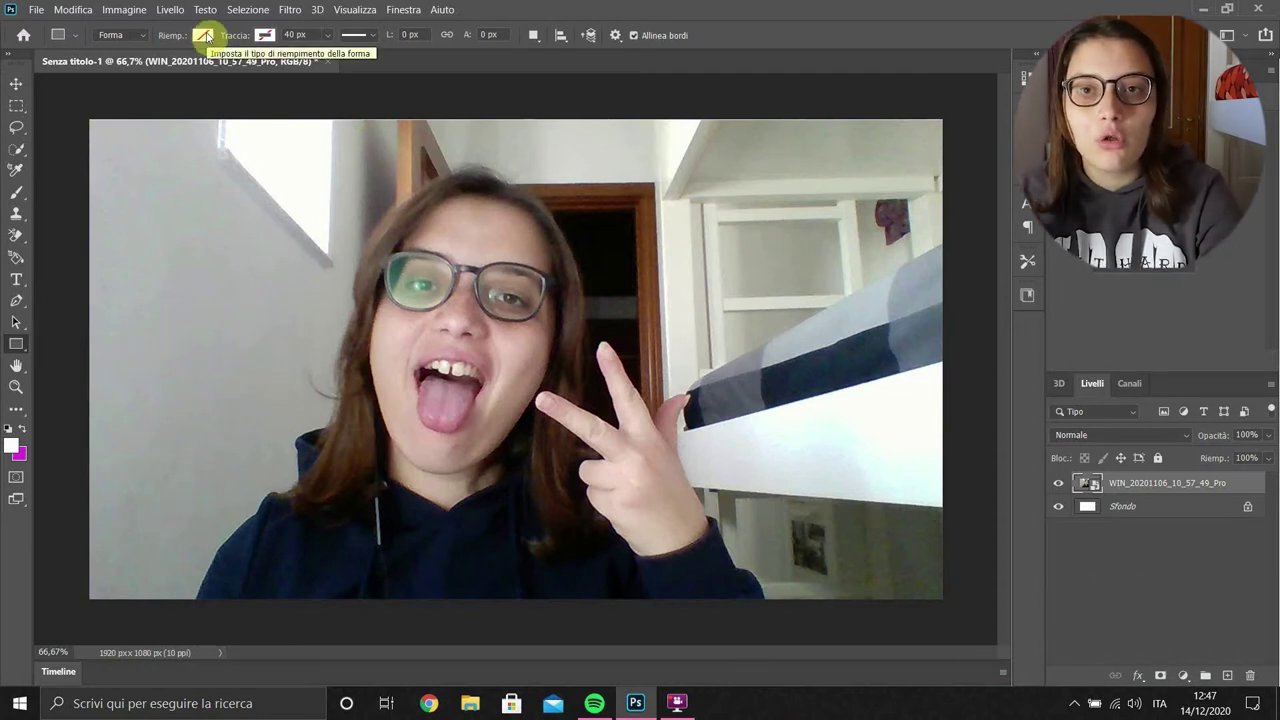
click(265, 36)
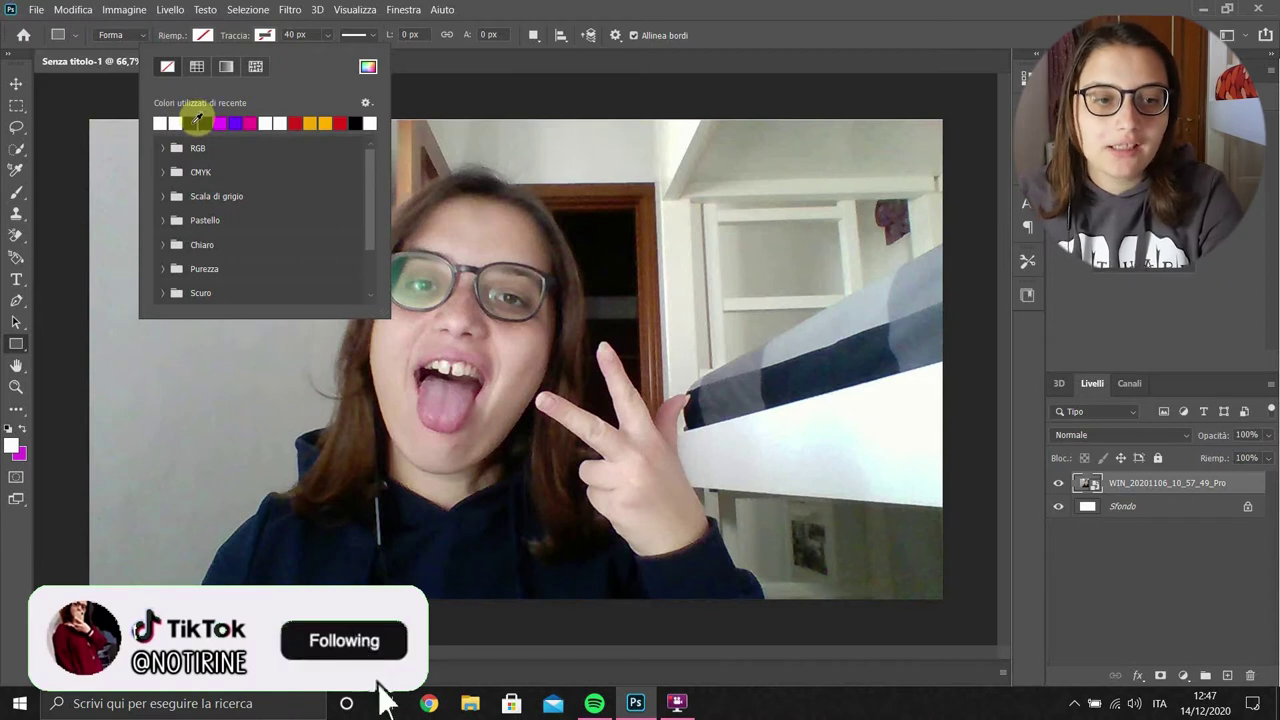
click(197, 121)
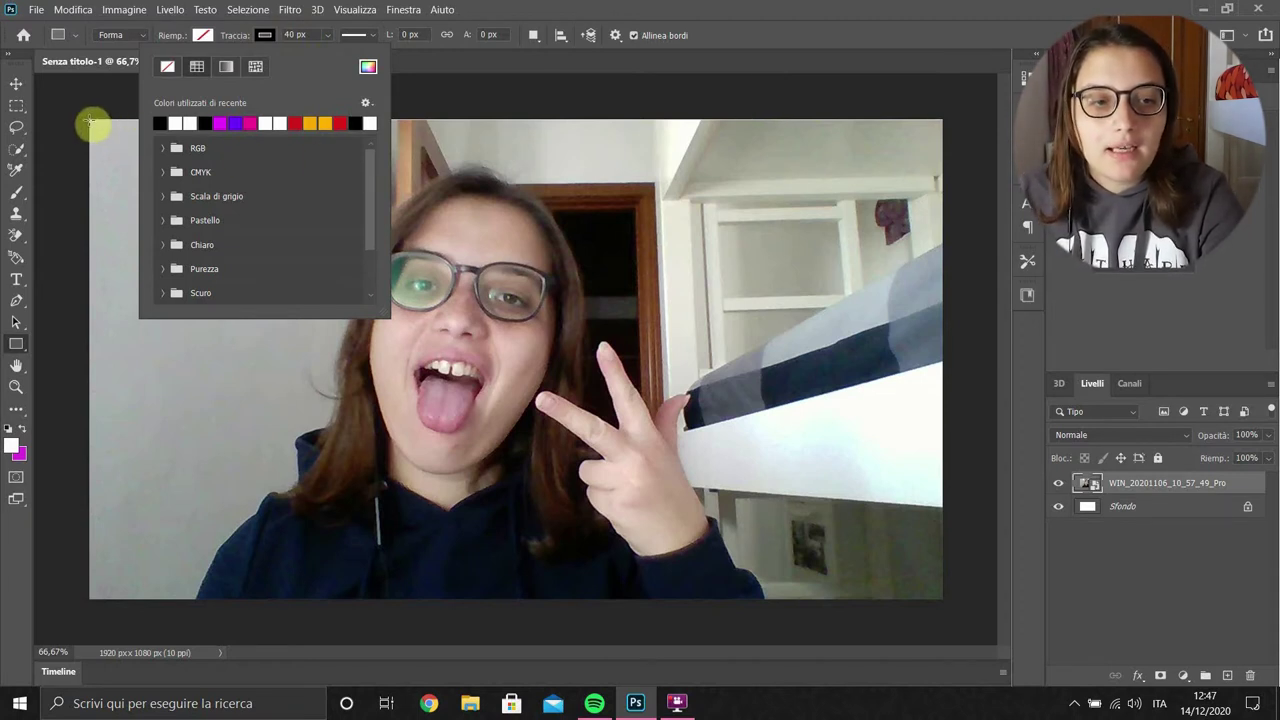
click(100, 95)
key(Escape)
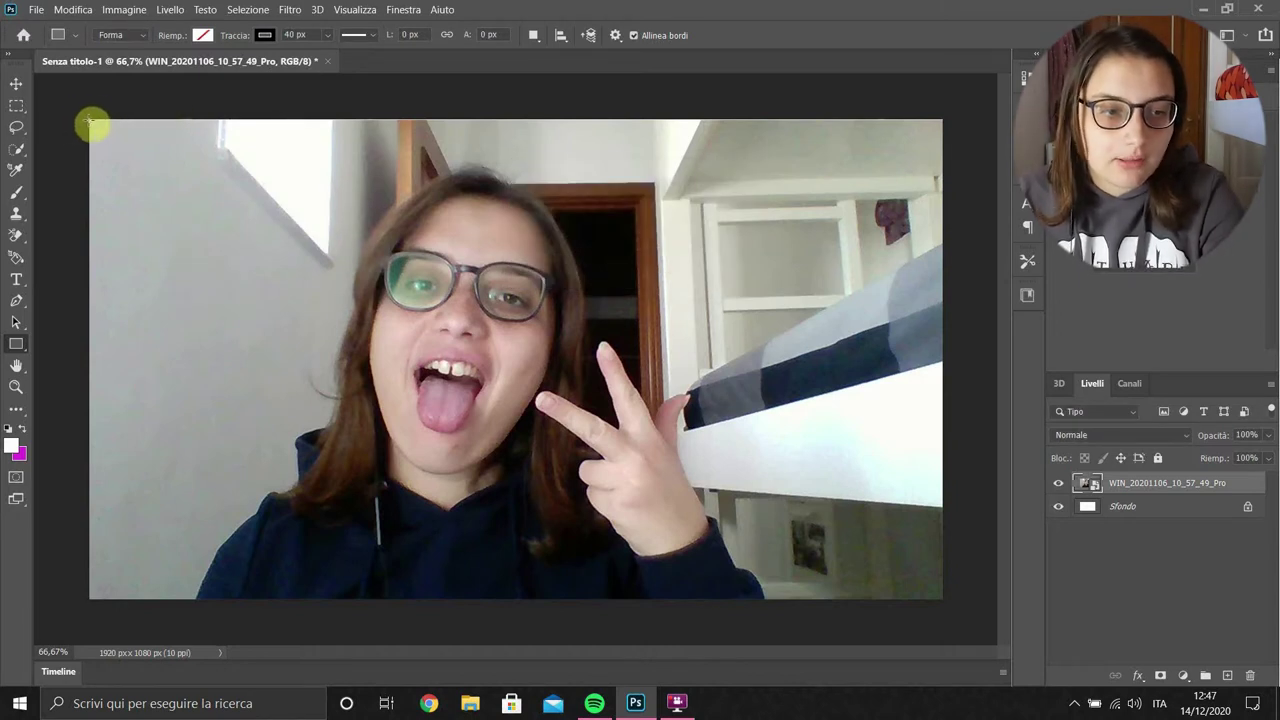
mouse_move(90, 121)
mouse_down()
mouse_move(877, 541)
mouse_move(942, 601)
mouse_up()
click(1171, 614)
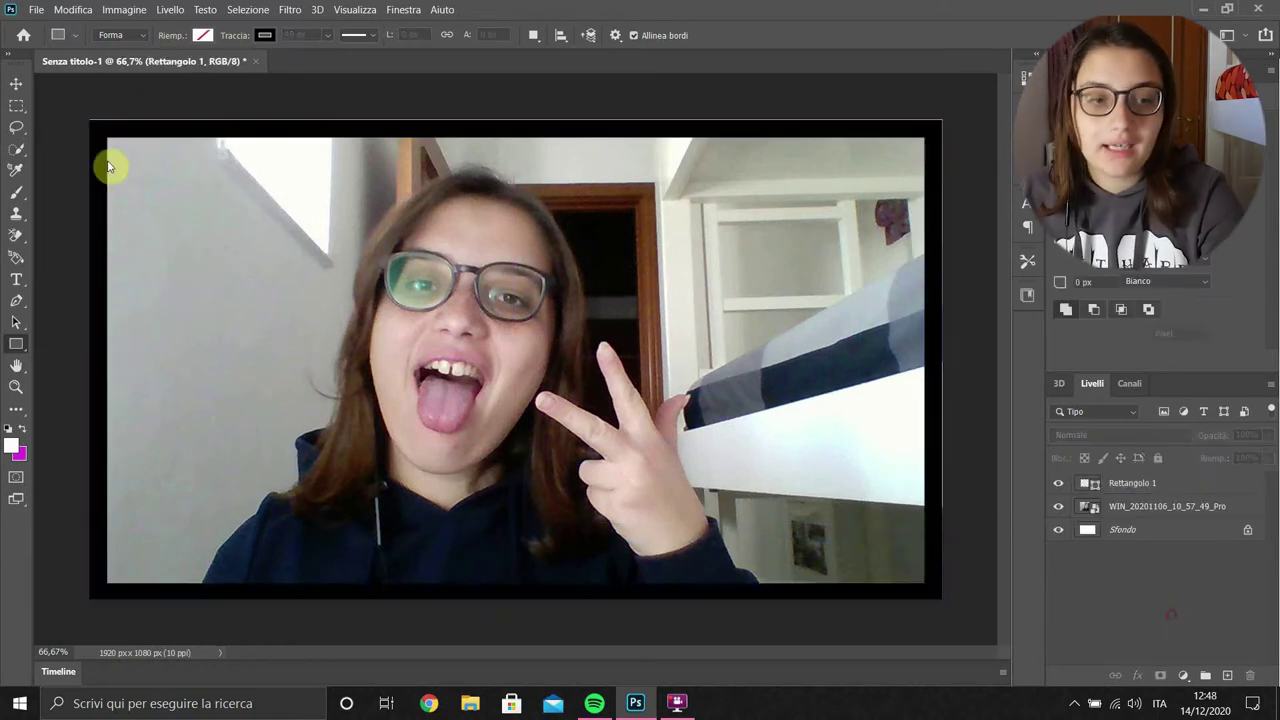
- Stretch the Rettangolo 1 frame to span the full 1920 px canvas width
click(15, 84)
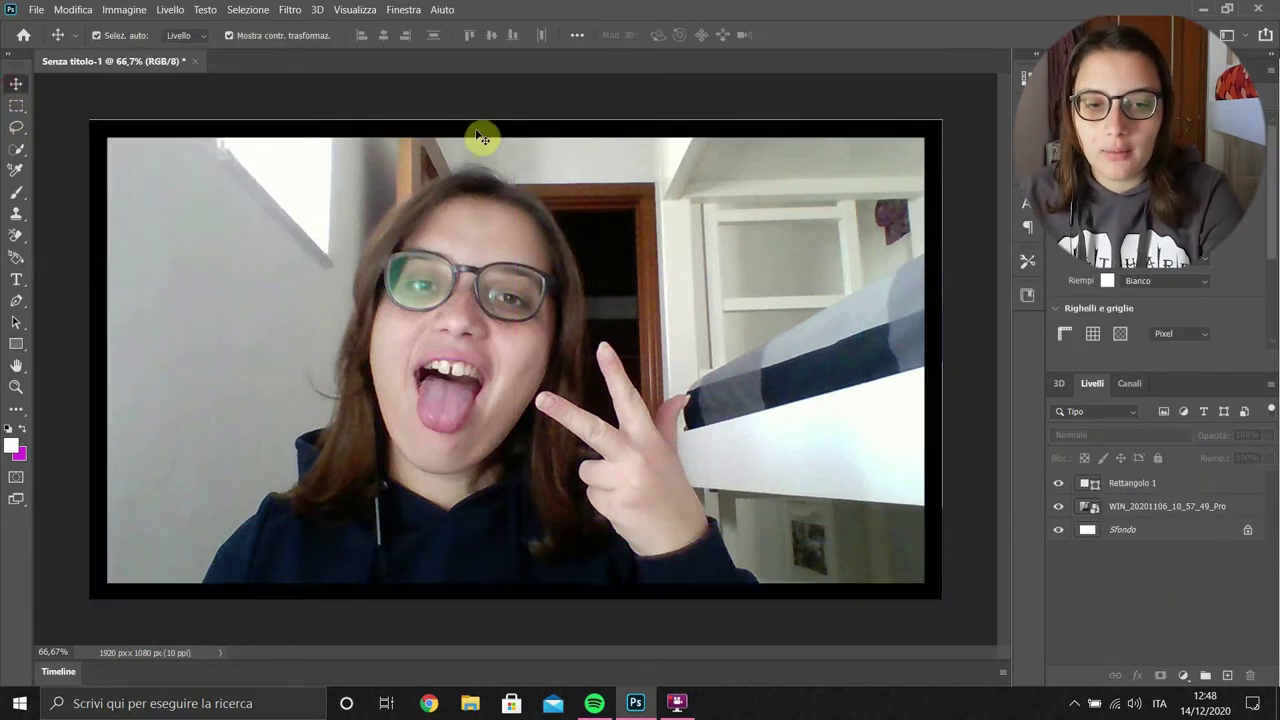
click(480, 133)
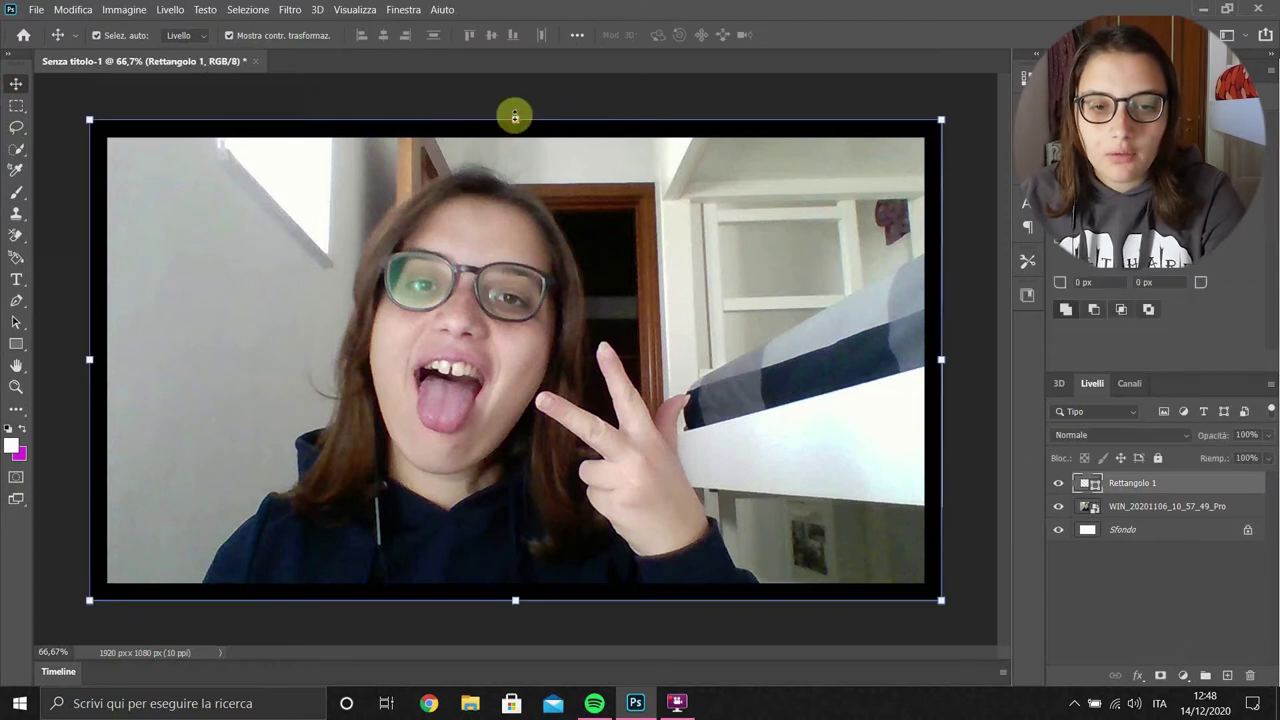
drag(515, 117, 515, 116)
drag(943, 358, 941, 360)
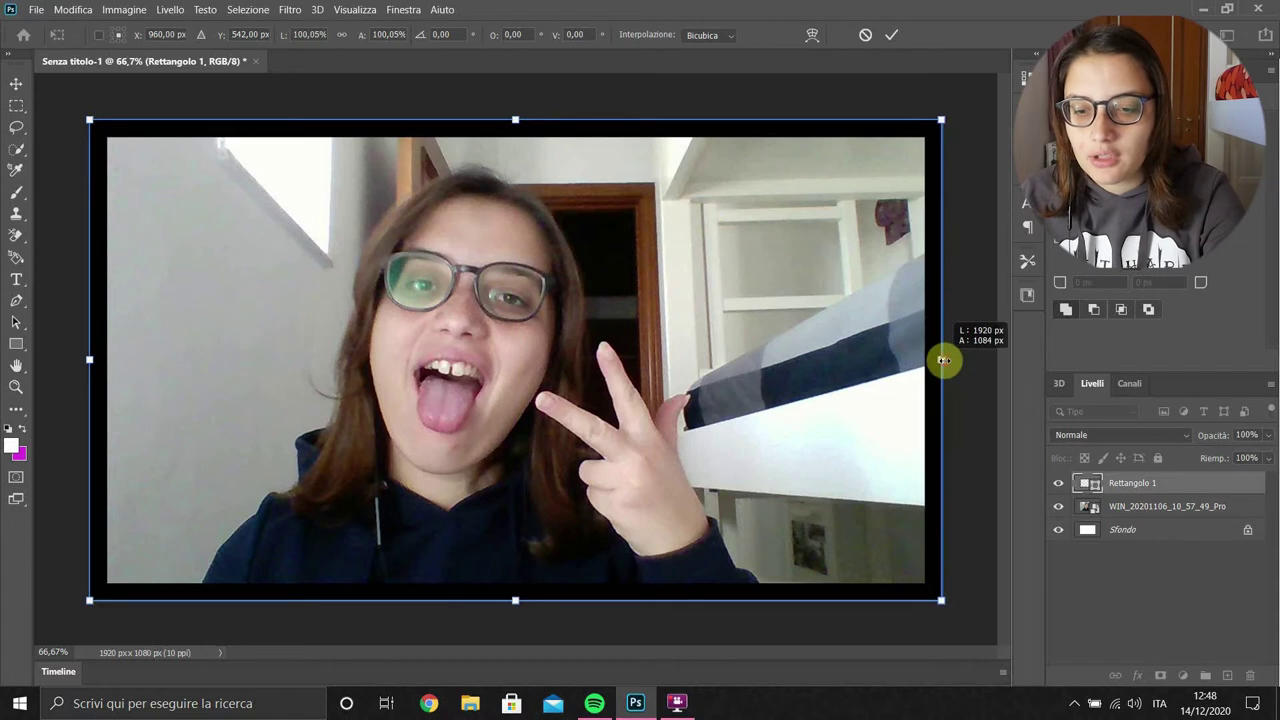
drag(391, 612, 391, 608)
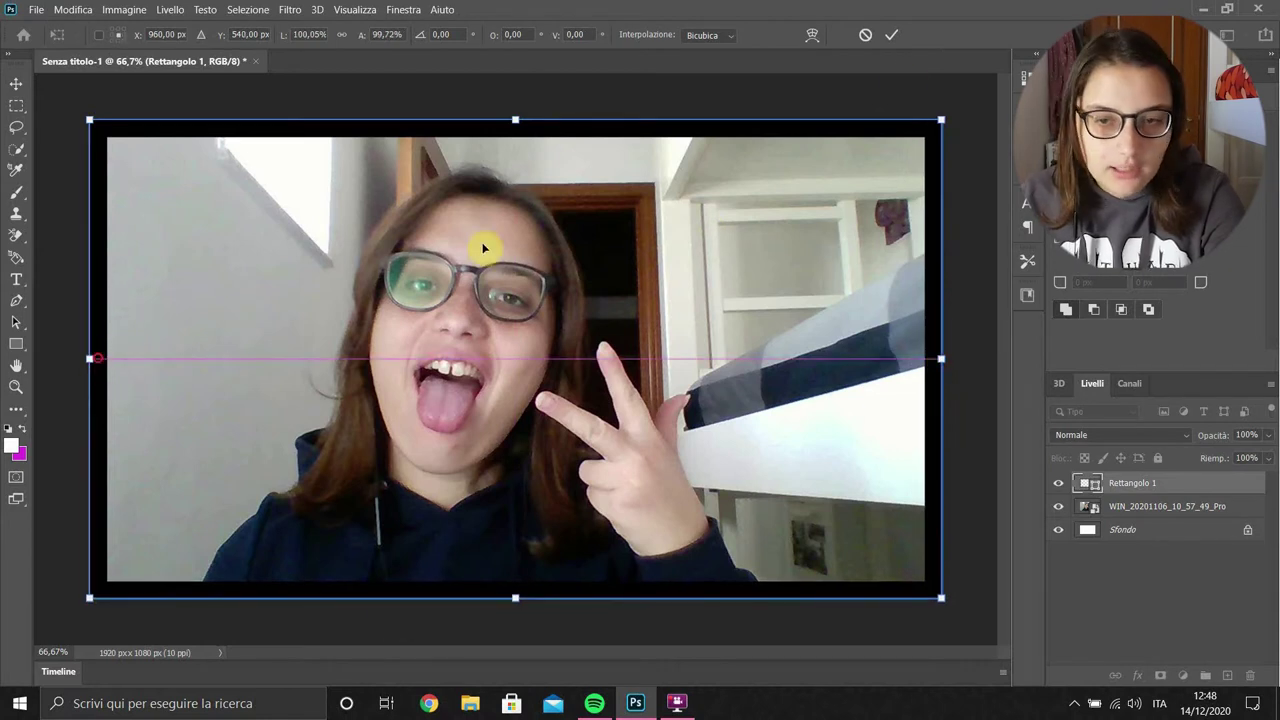
click(891, 38)
click(1131, 578)
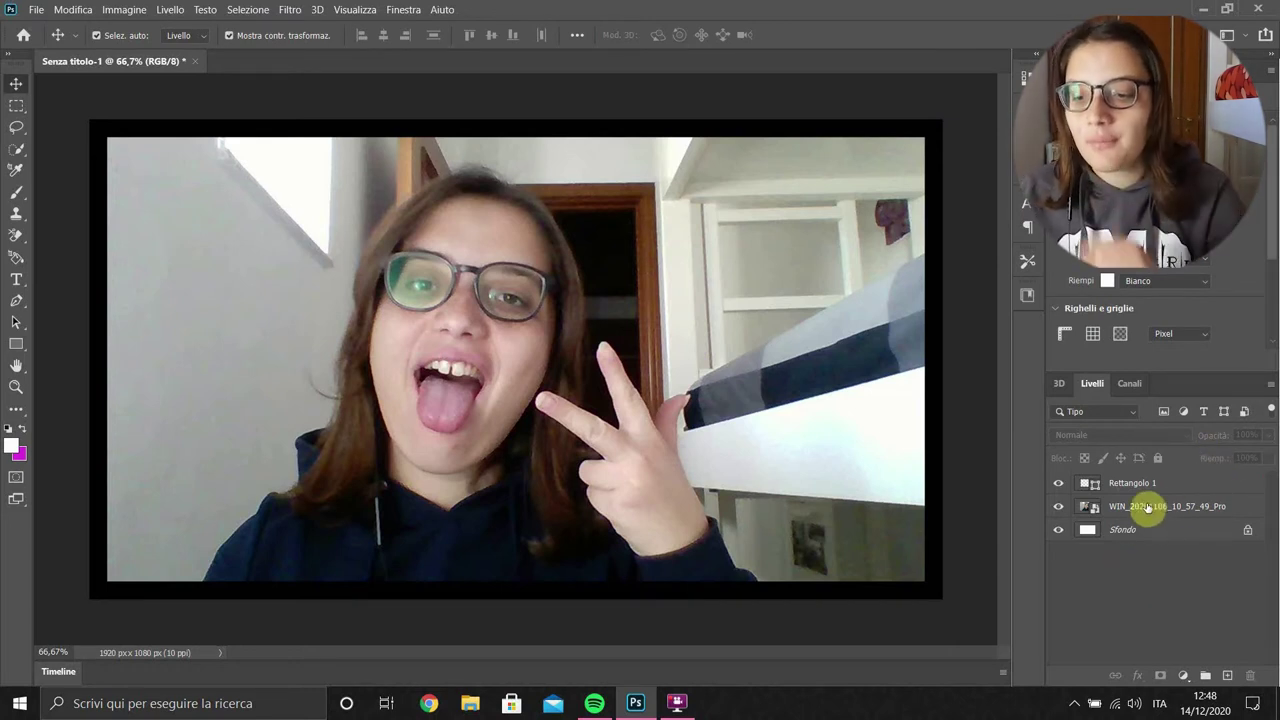
- Lower the Rettangolo 1 layer's opacity to about 20–25%
click(1172, 480)
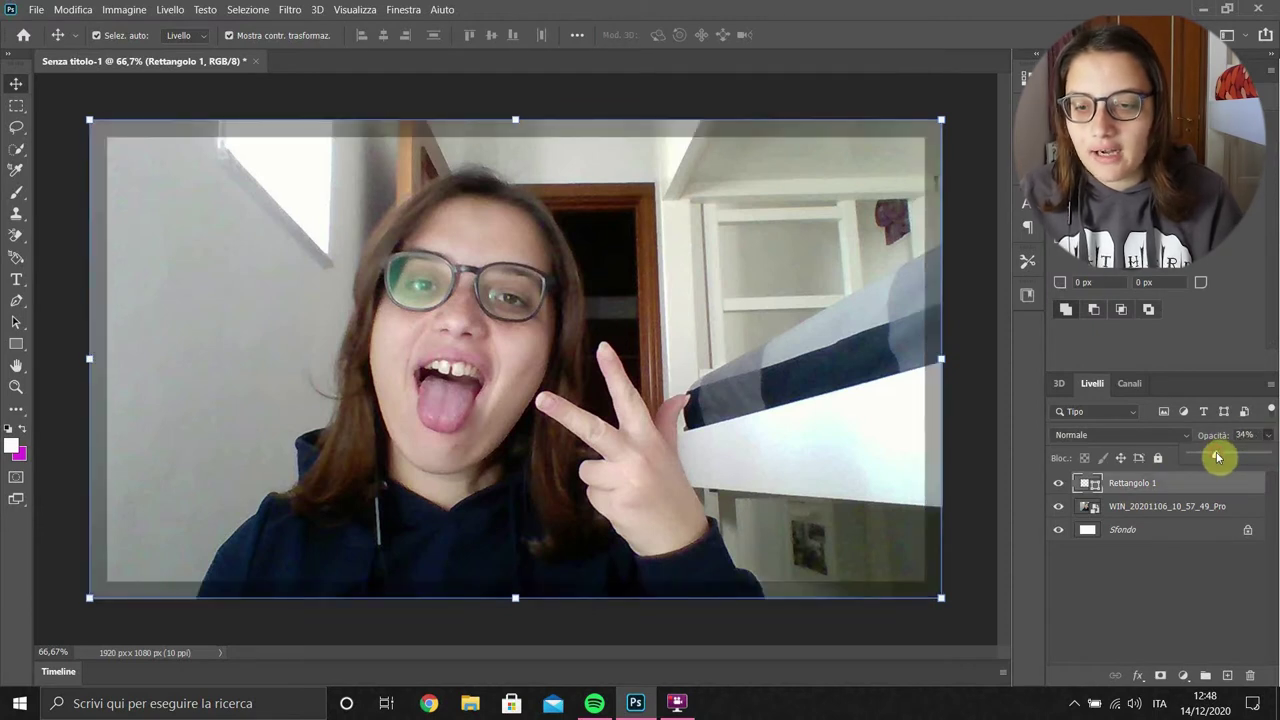
drag(1216, 457, 1210, 457)
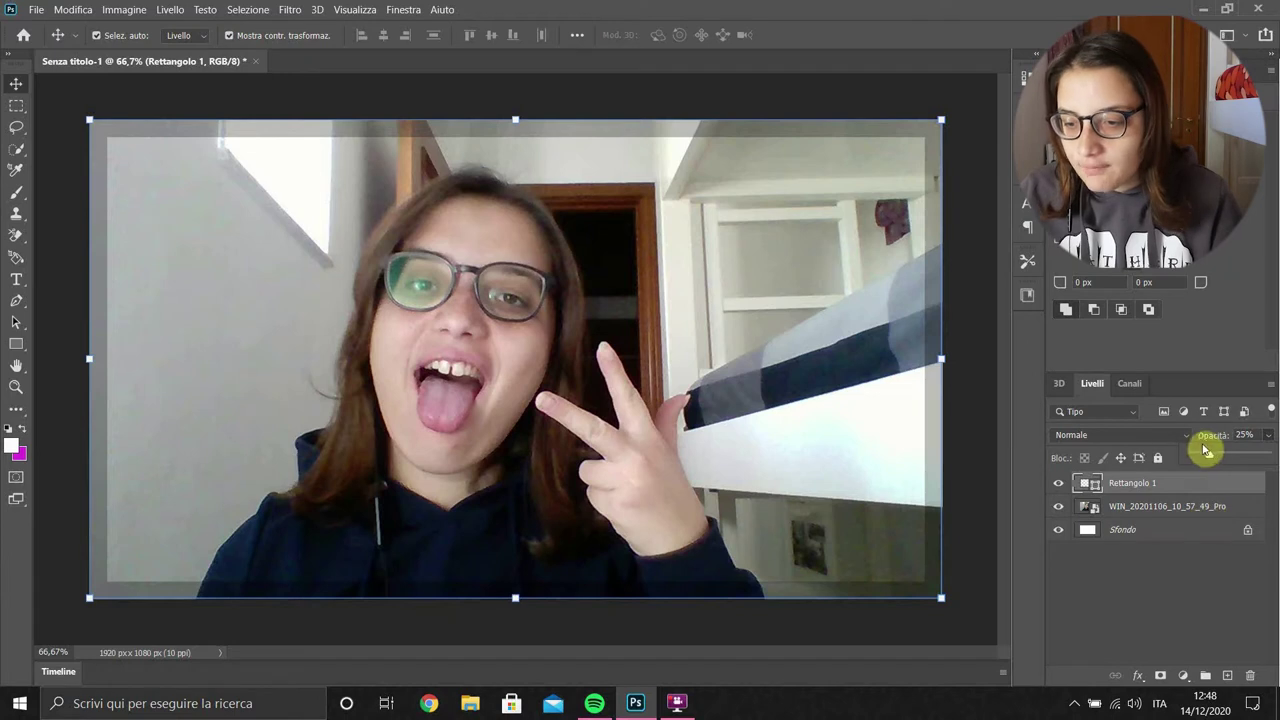
drag(1208, 457, 1206, 457)
click(1202, 577)
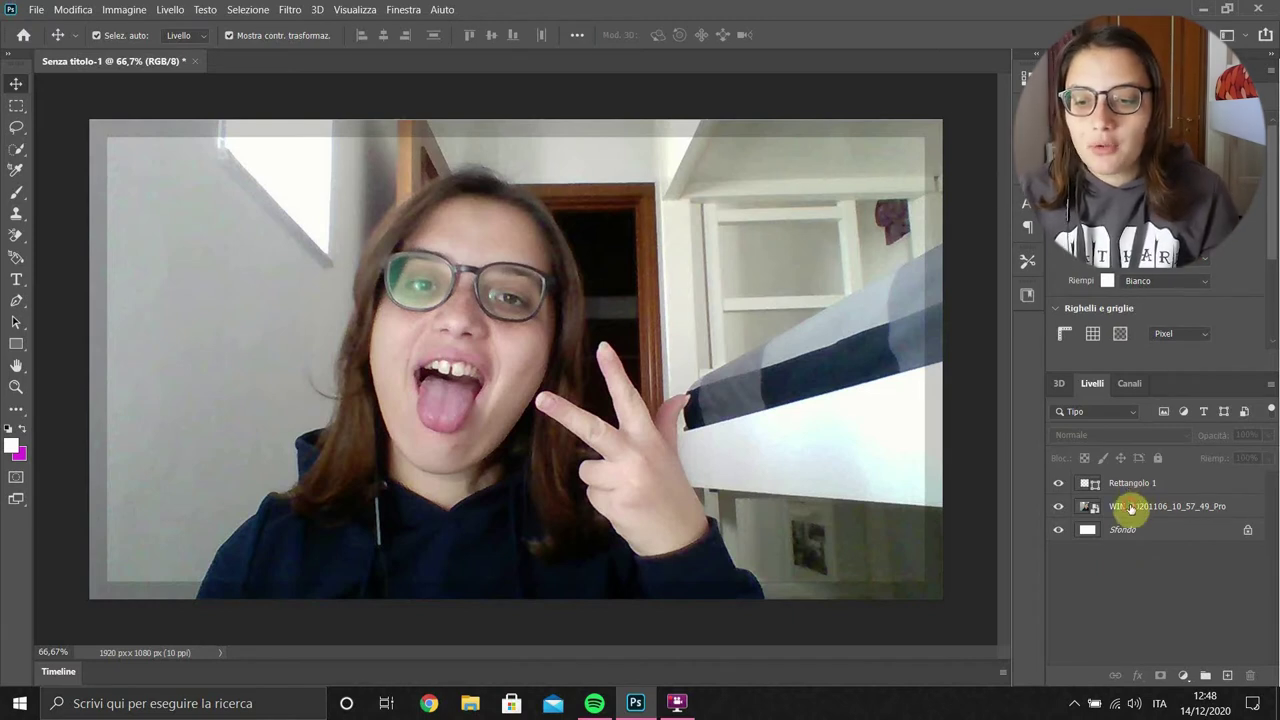
- Quick-select the person's face, hair, hand and body on the photo layer
click(1127, 508)
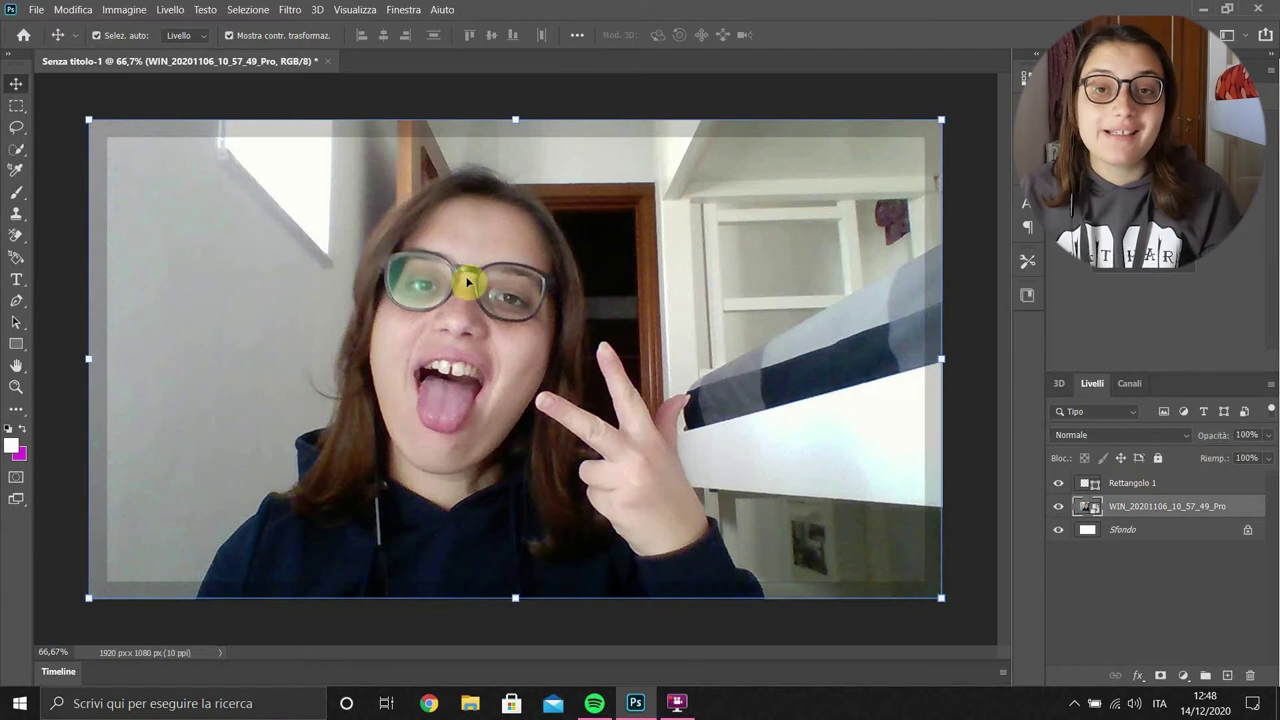
click(17, 158)
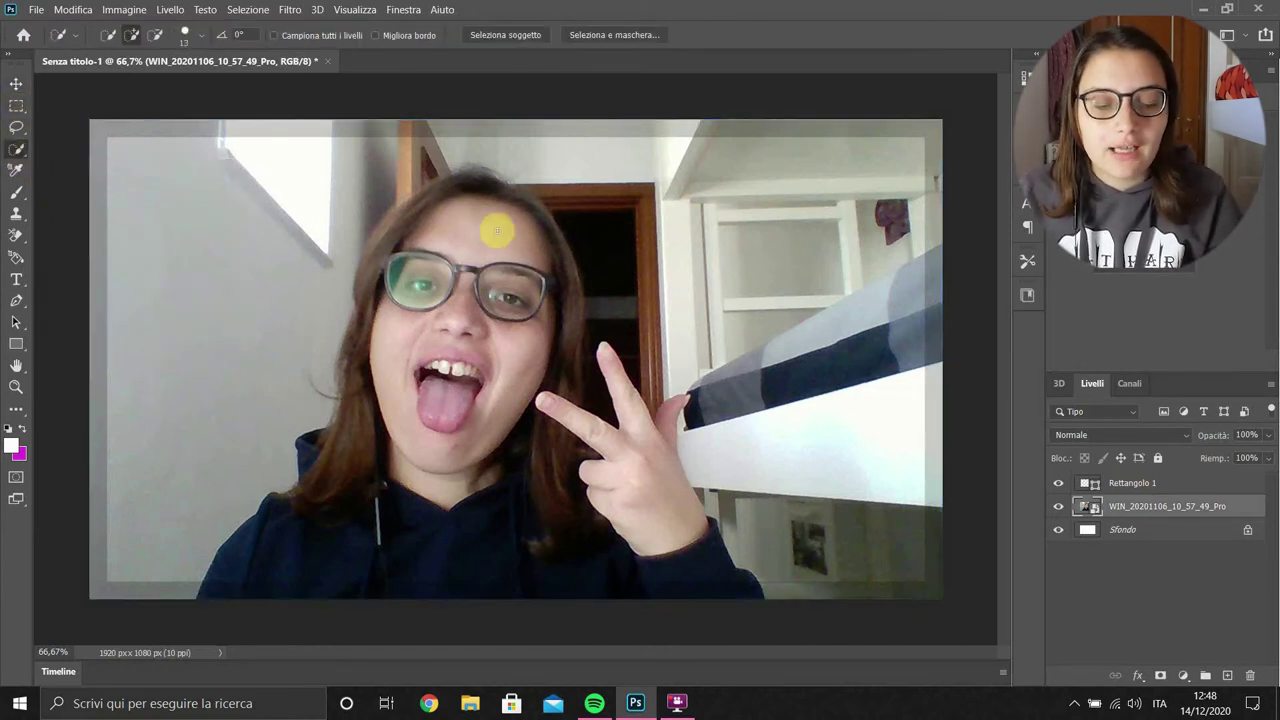
mouse_move(416, 278)
mouse_down()
mouse_move(386, 400)
mouse_move(423, 531)
mouse_move(546, 594)
mouse_move(432, 415)
mouse_up()
mouse_move(418, 268)
mouse_down()
mouse_move(420, 200)
mouse_move(386, 257)
mouse_move(380, 229)
mouse_up()
- Refine the selection: remove the wall above the head, add the raised hand and fingers
click(155, 34)
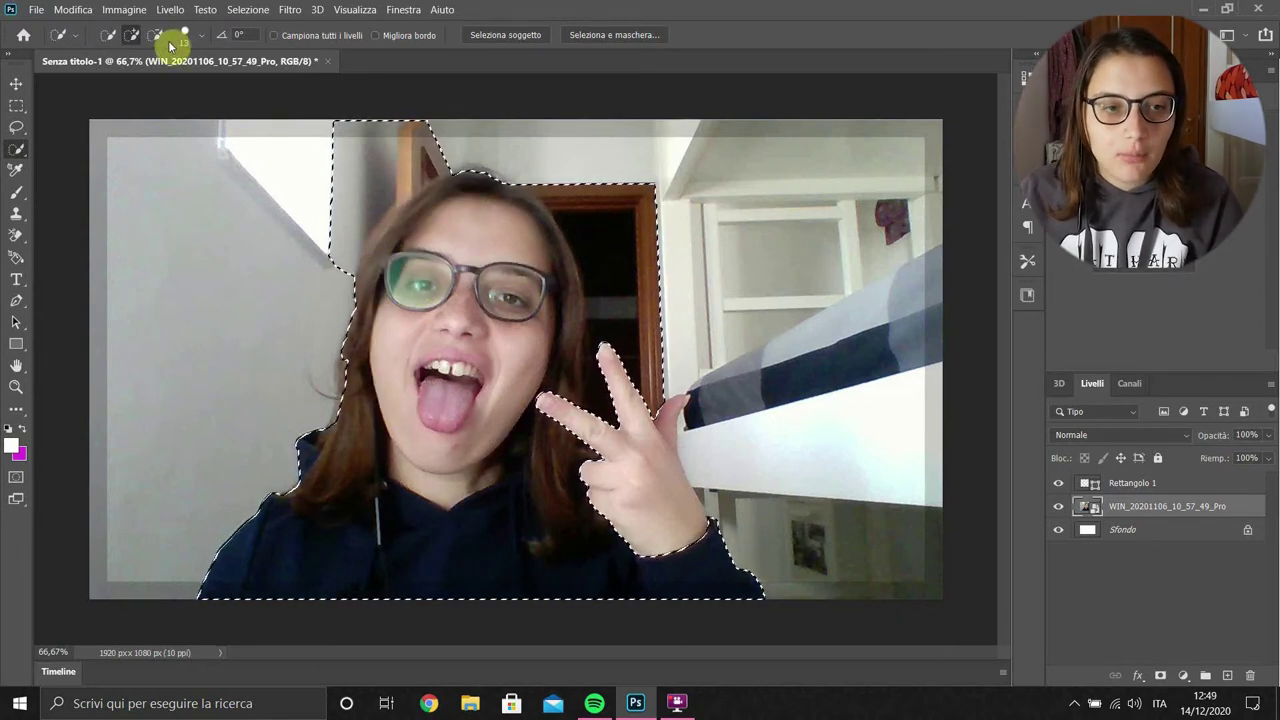
drag(433, 158, 339, 223)
drag(327, 276, 643, 209)
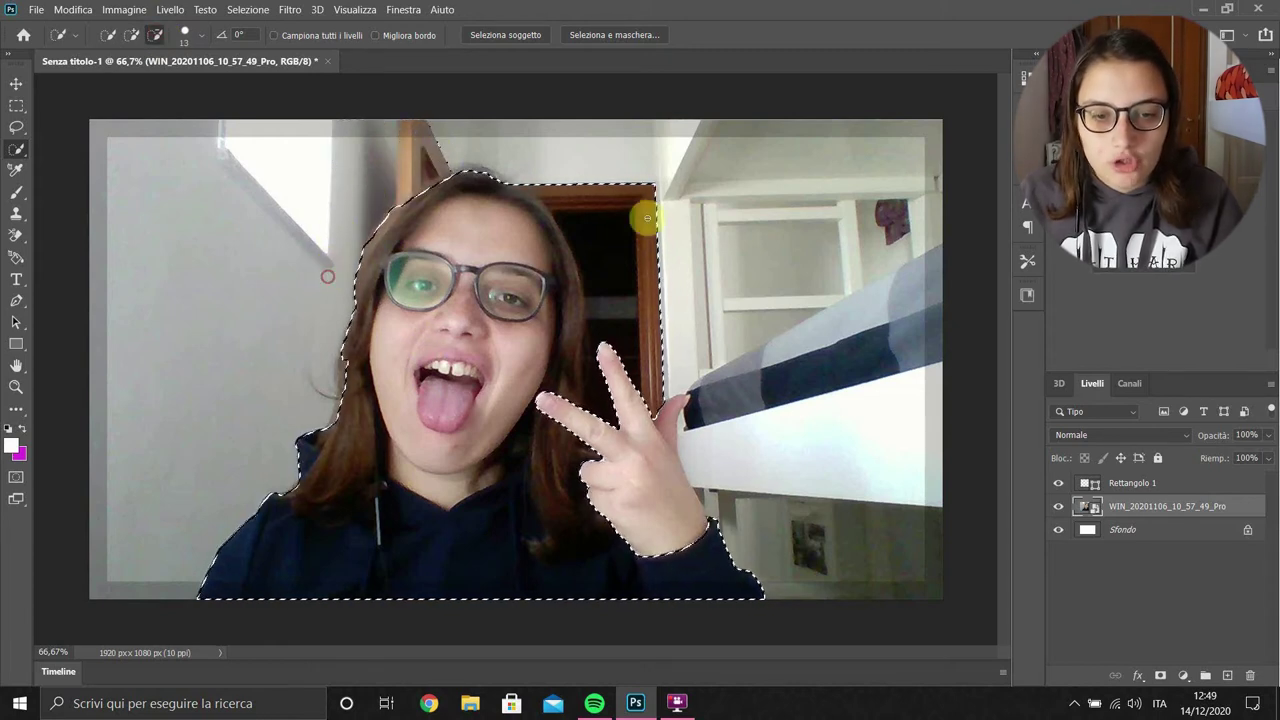
mouse_move(571, 169)
mouse_down()
mouse_move(560, 197)
mouse_move(536, 185)
mouse_move(591, 229)
mouse_move(626, 345)
mouse_up()
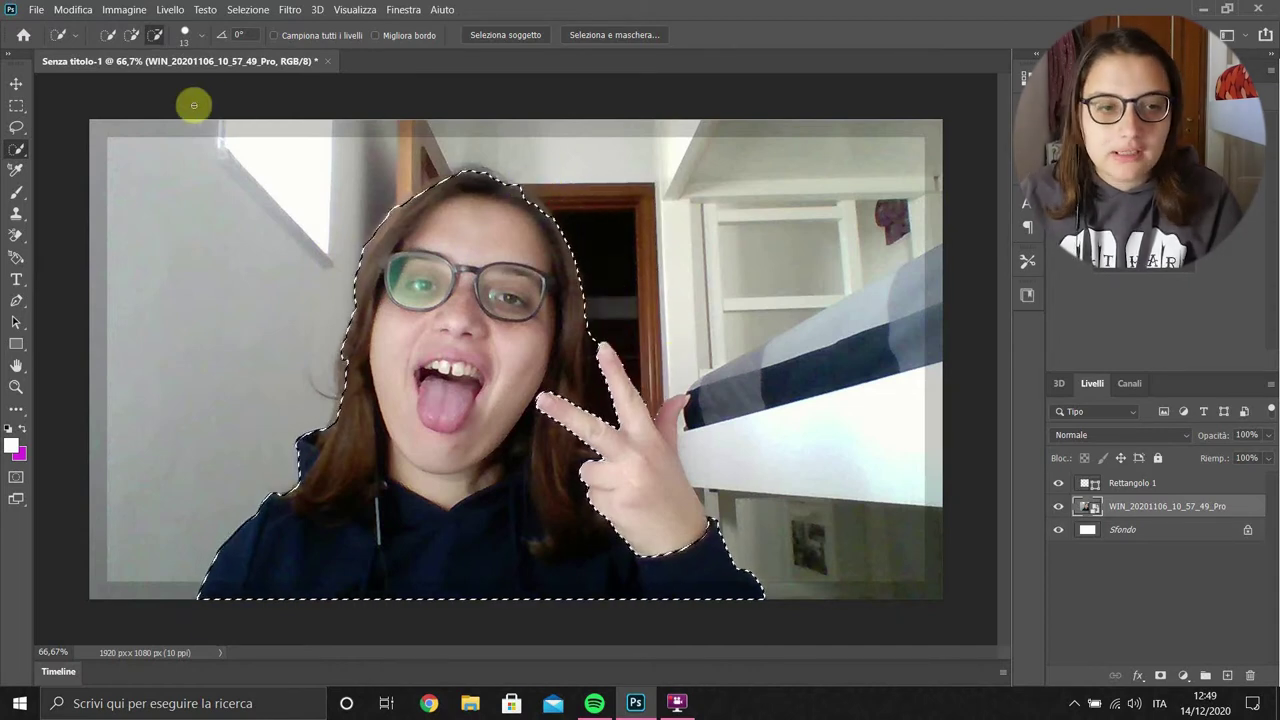
click(131, 36)
drag(600, 466, 635, 448)
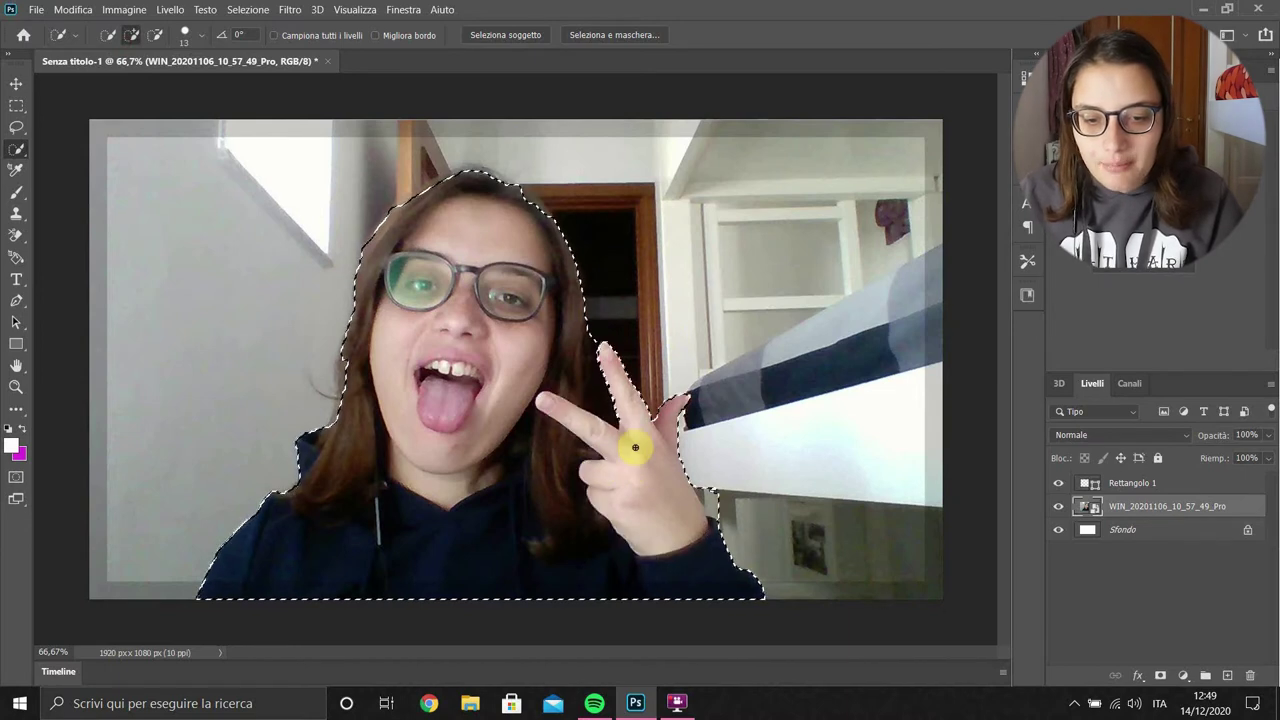
click(158, 36)
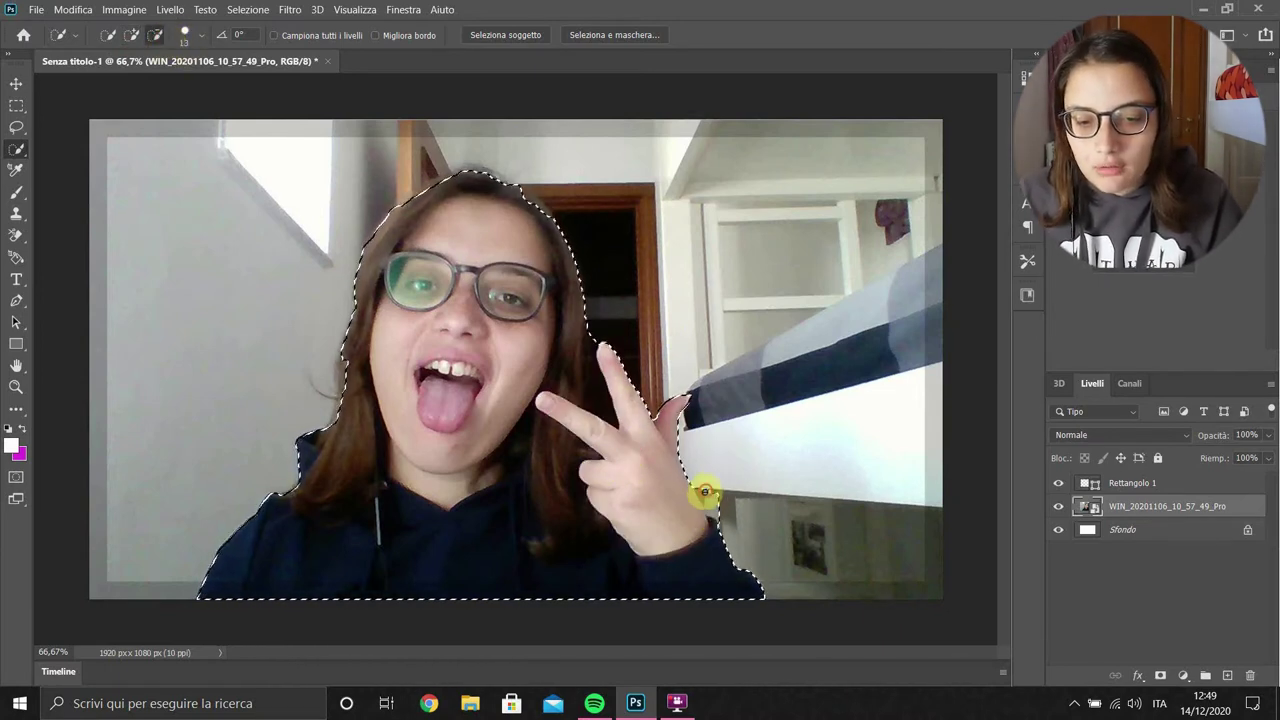
click(16, 303)
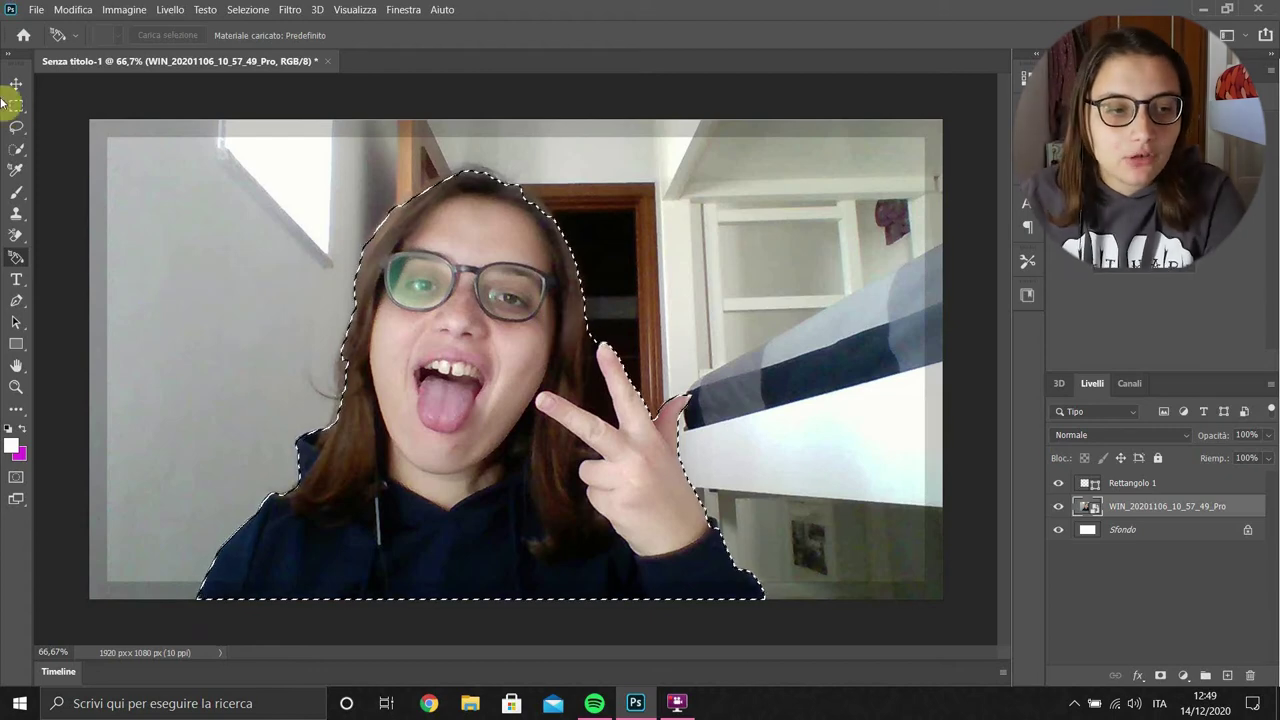
click(16, 148)
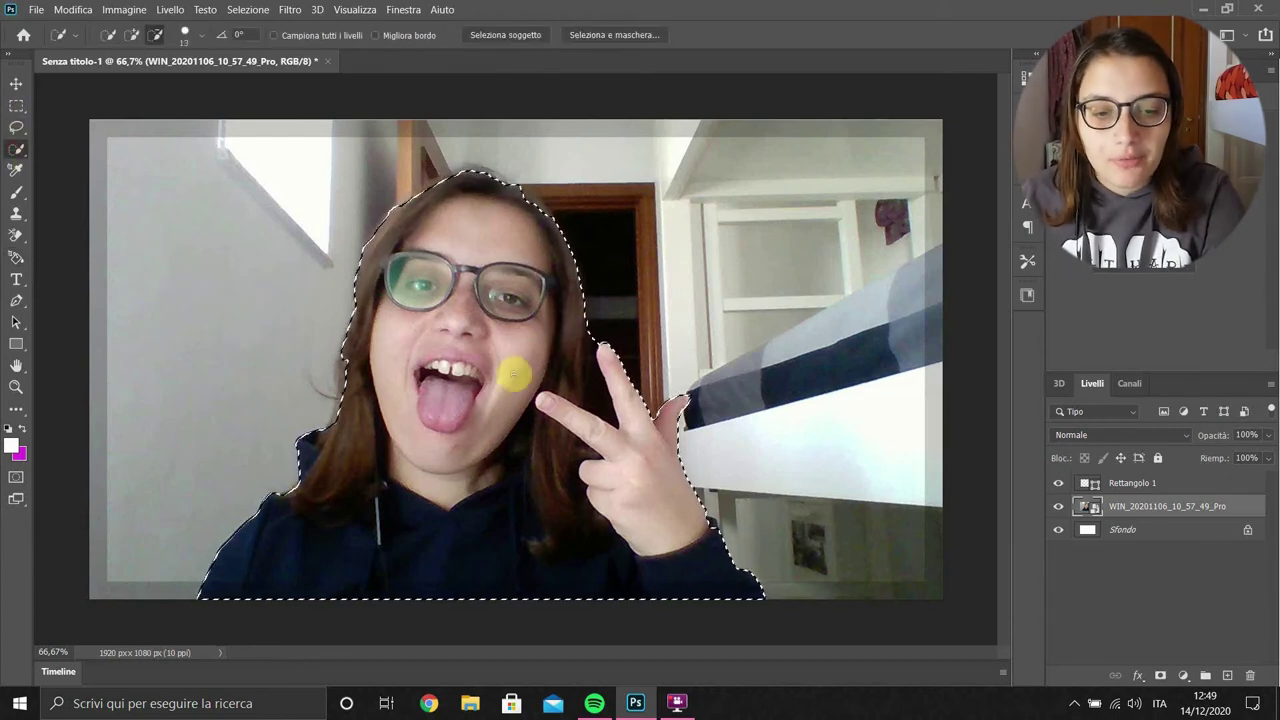
right_click(446, 329)
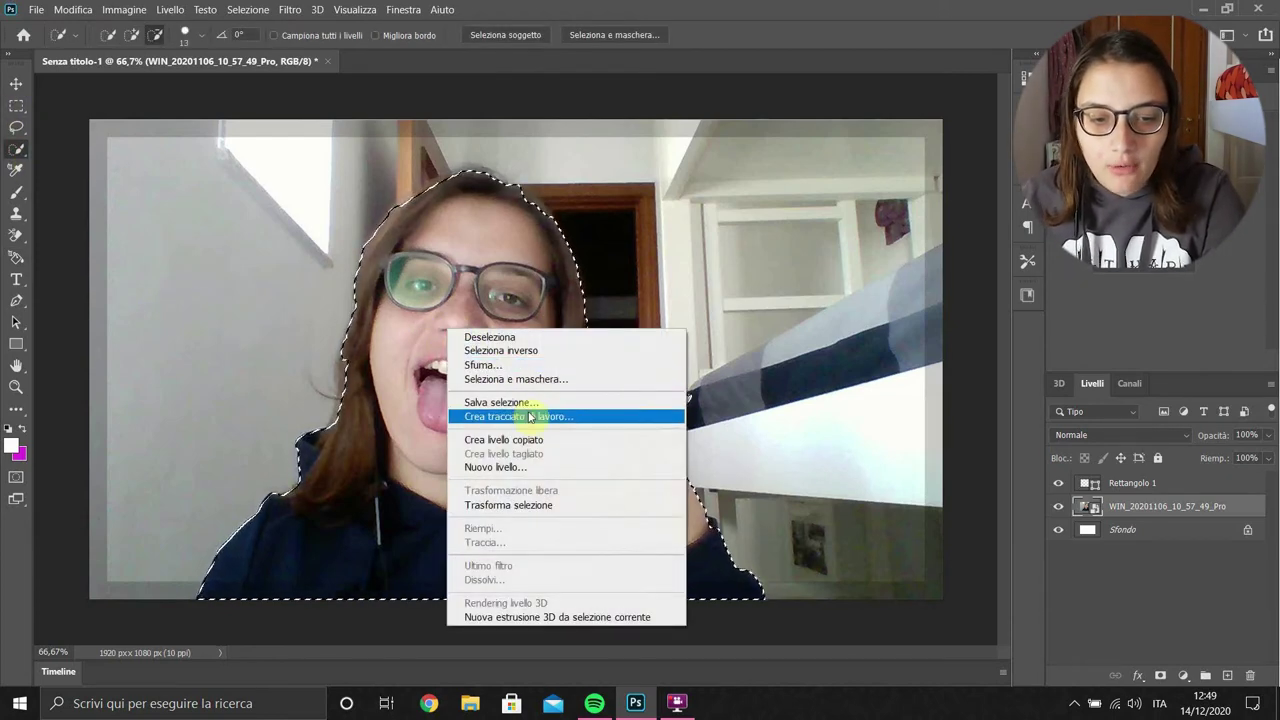
- Copy the selected person to new layer Livello 1 and hide the room photo layer
click(540, 442)
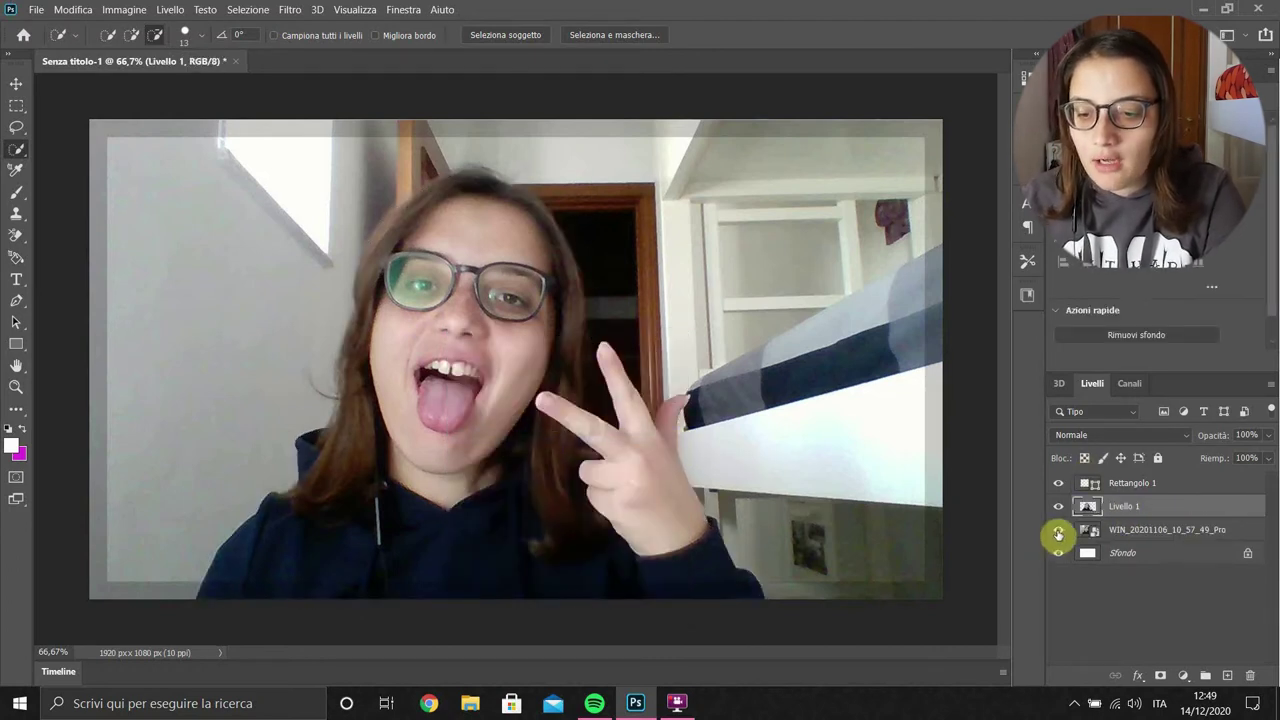
click(1058, 535)
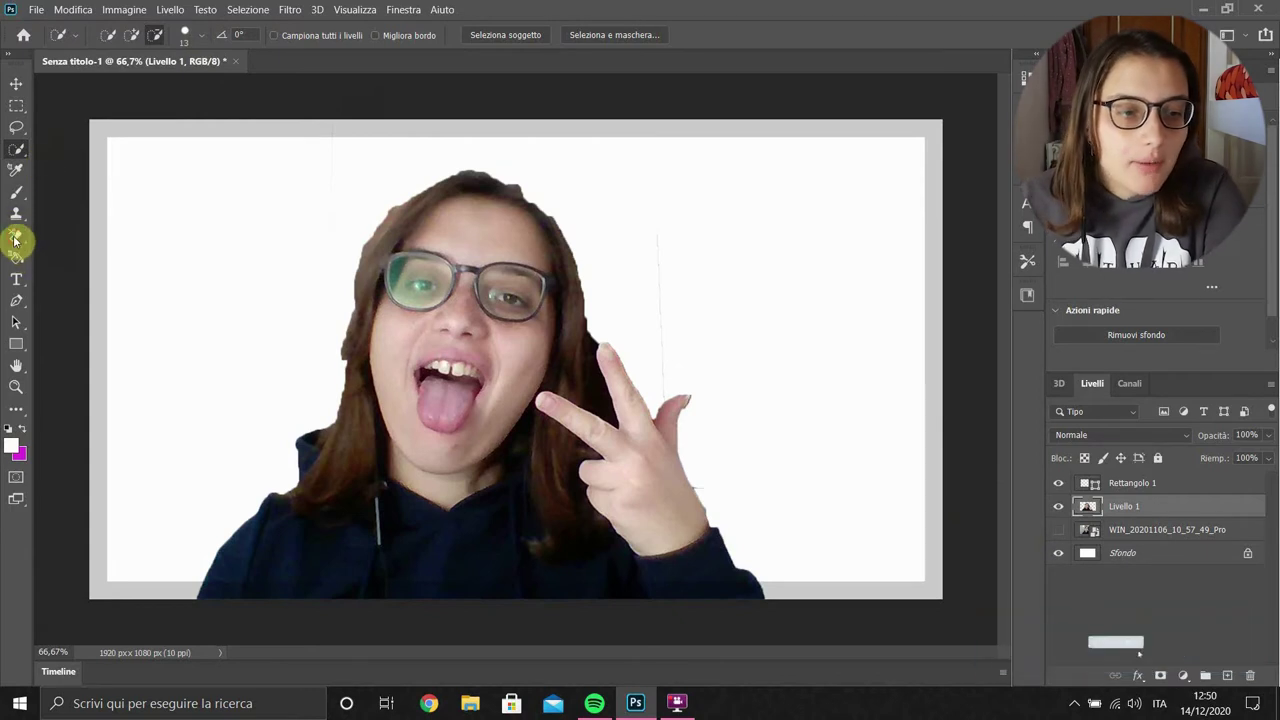
- Erase stray background bits around the cut-out's hair and shoulders with the Eraser
click(15, 237)
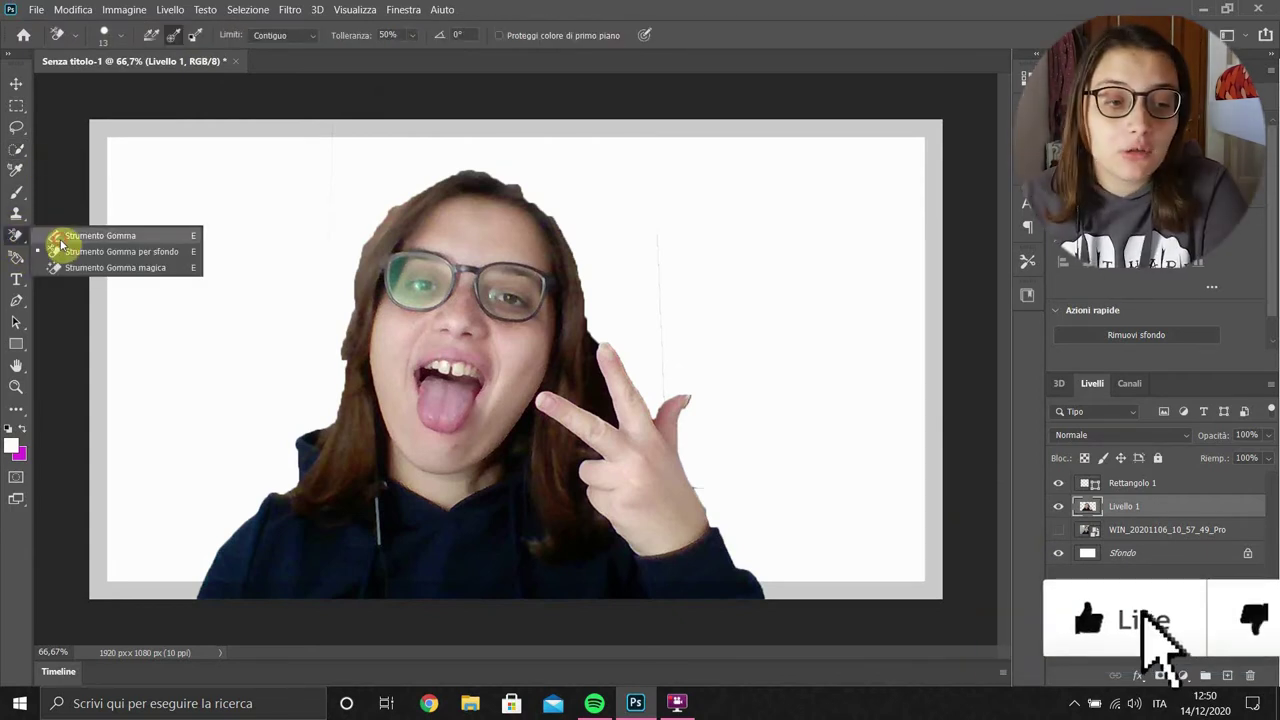
click(60, 237)
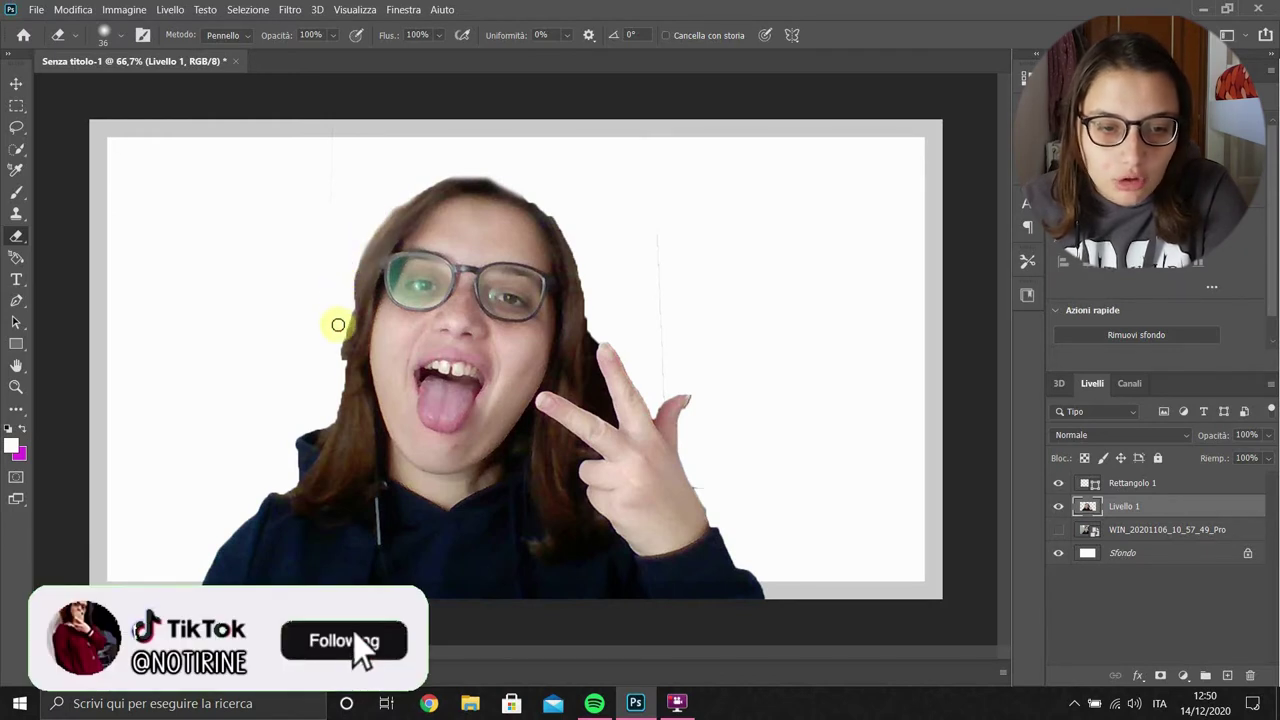
click(15, 85)
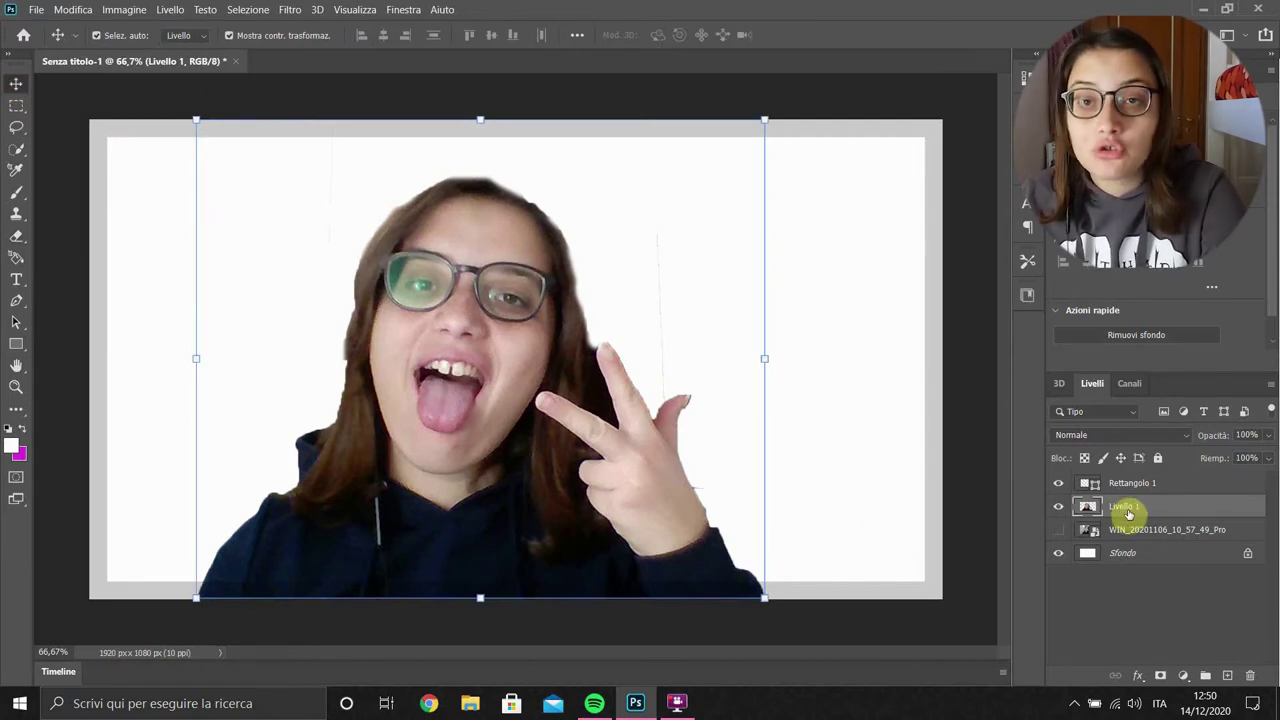
right_click(1127, 512)
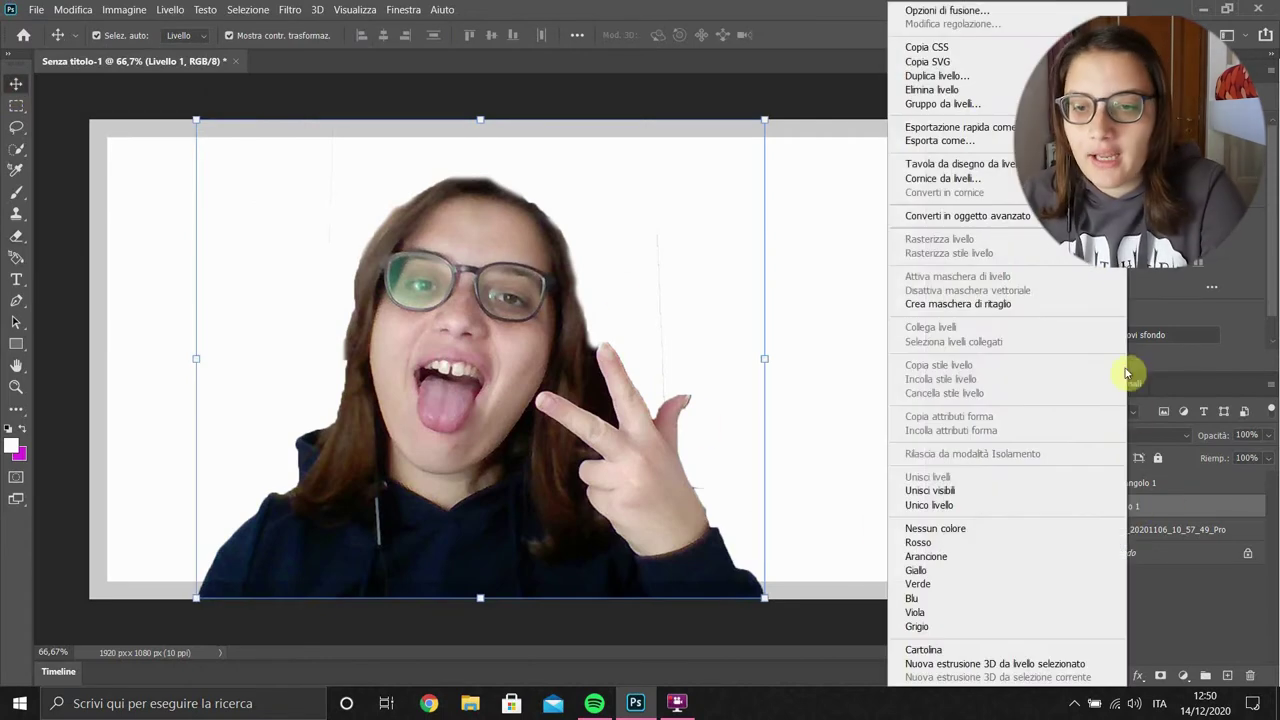
- Give Livello 1 an outer drop shadow: distance 15 px, spread 18%, size 65 px
click(935, 12)
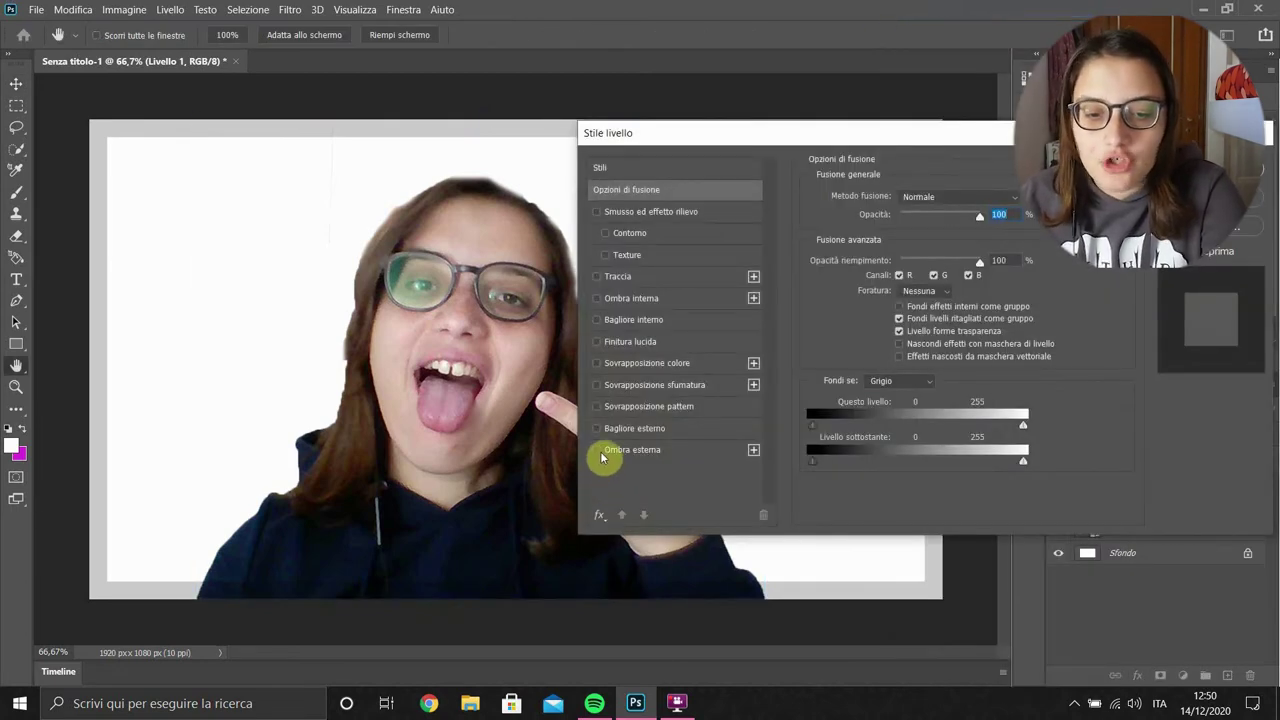
click(630, 452)
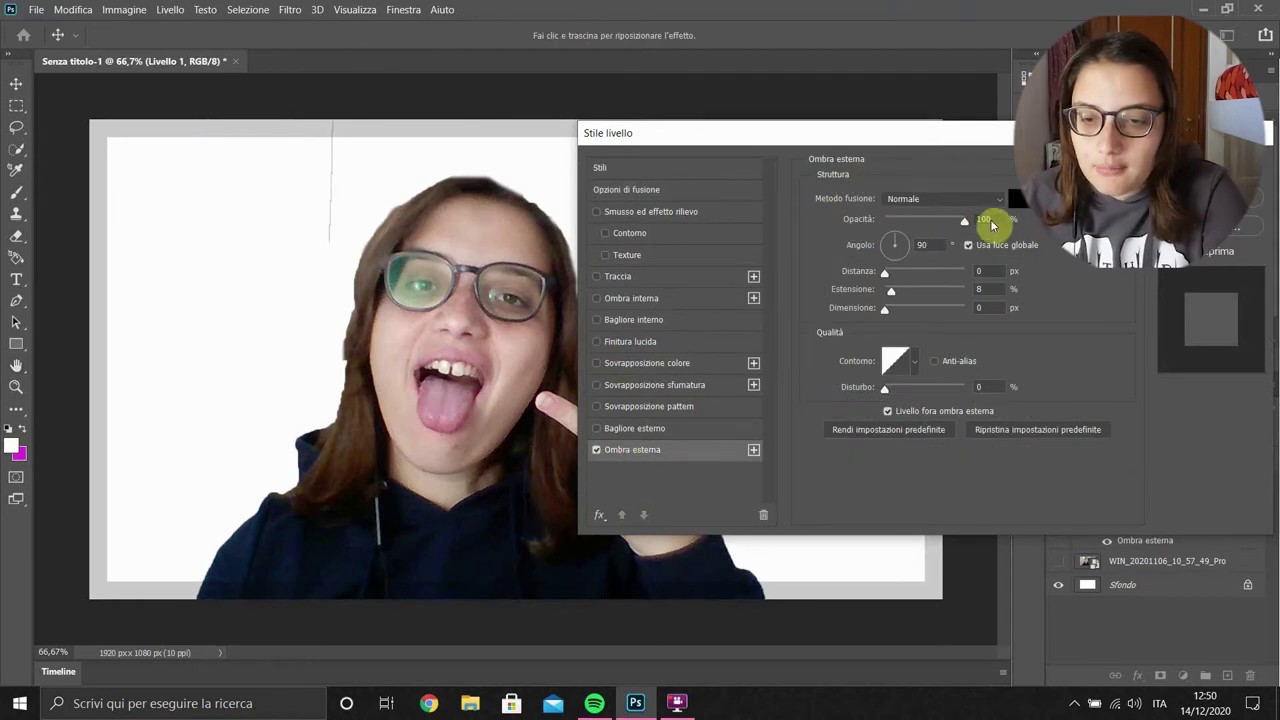
drag(885, 274, 908, 310)
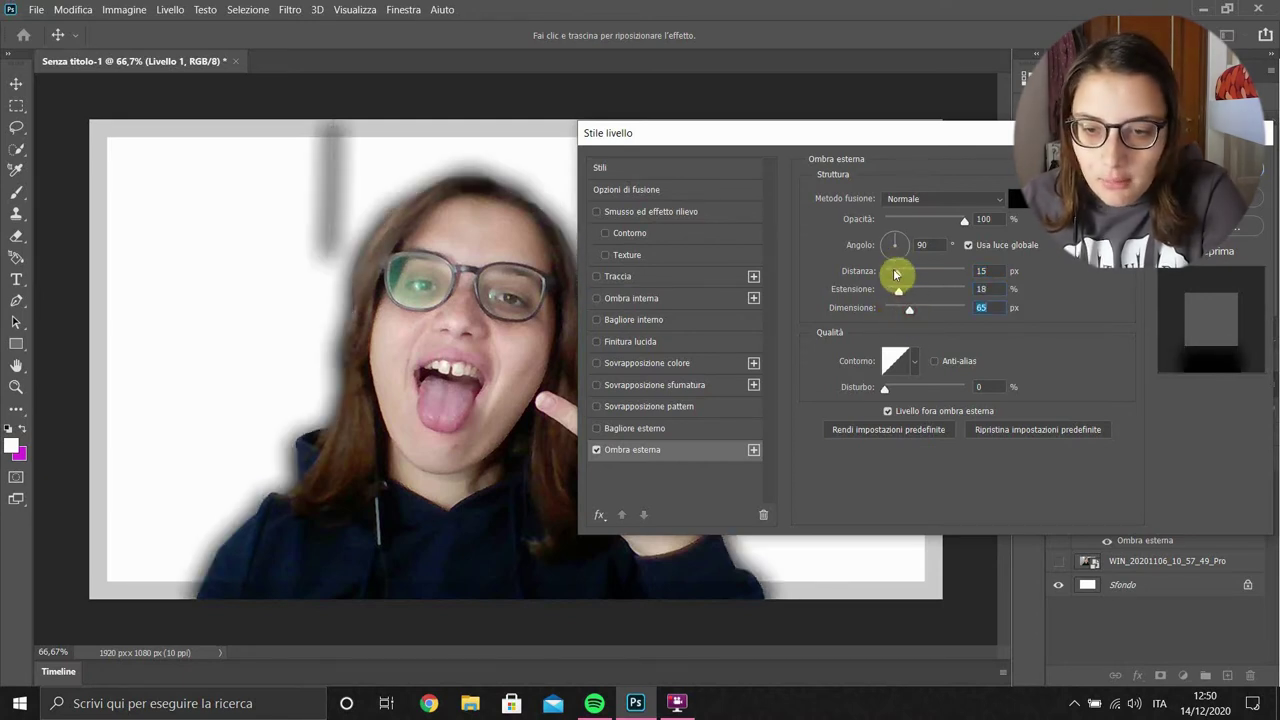
key(Return)
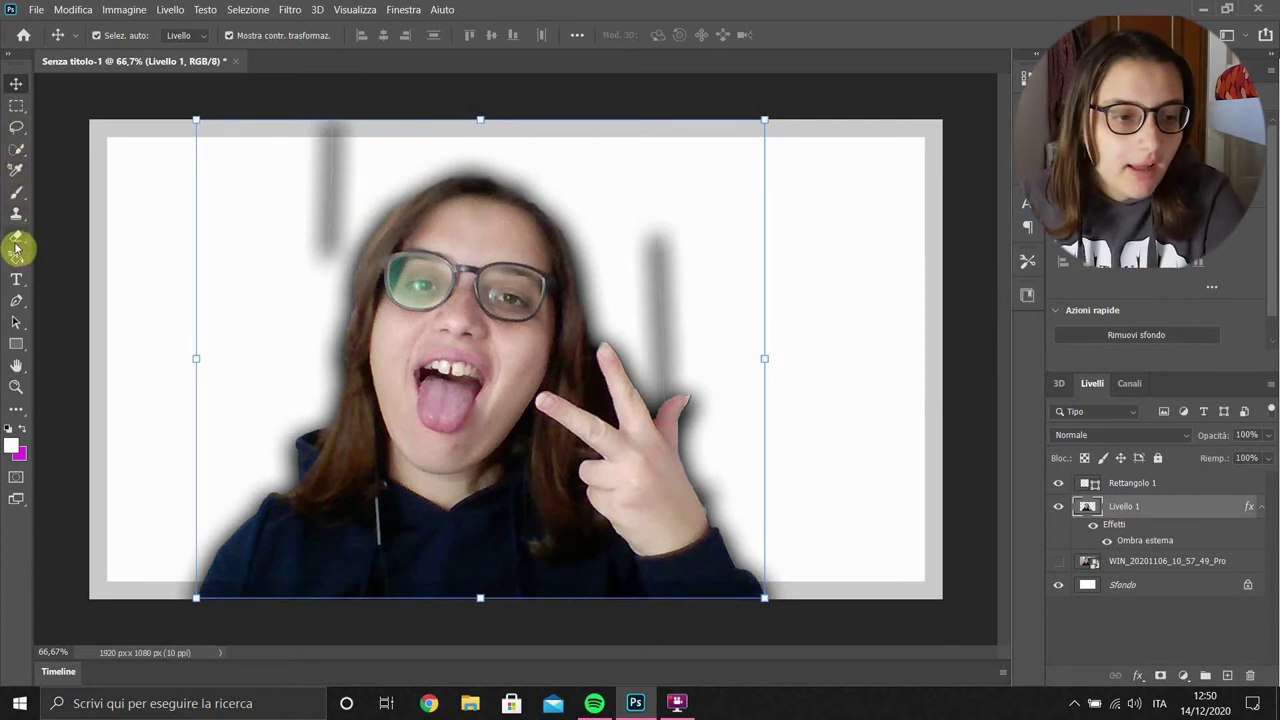
- Erase the grey shadow streak beside the head and show the room photo layer again
click(16, 236)
drag(330, 132, 329, 240)
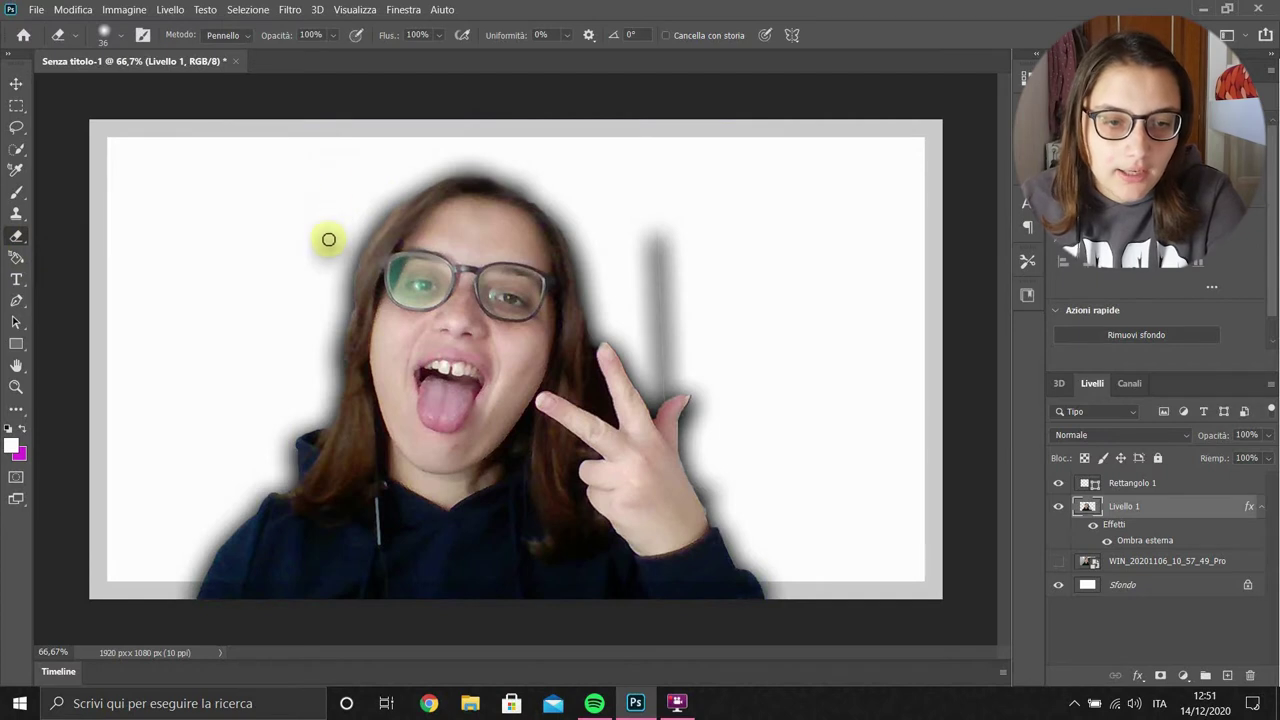
key(v)
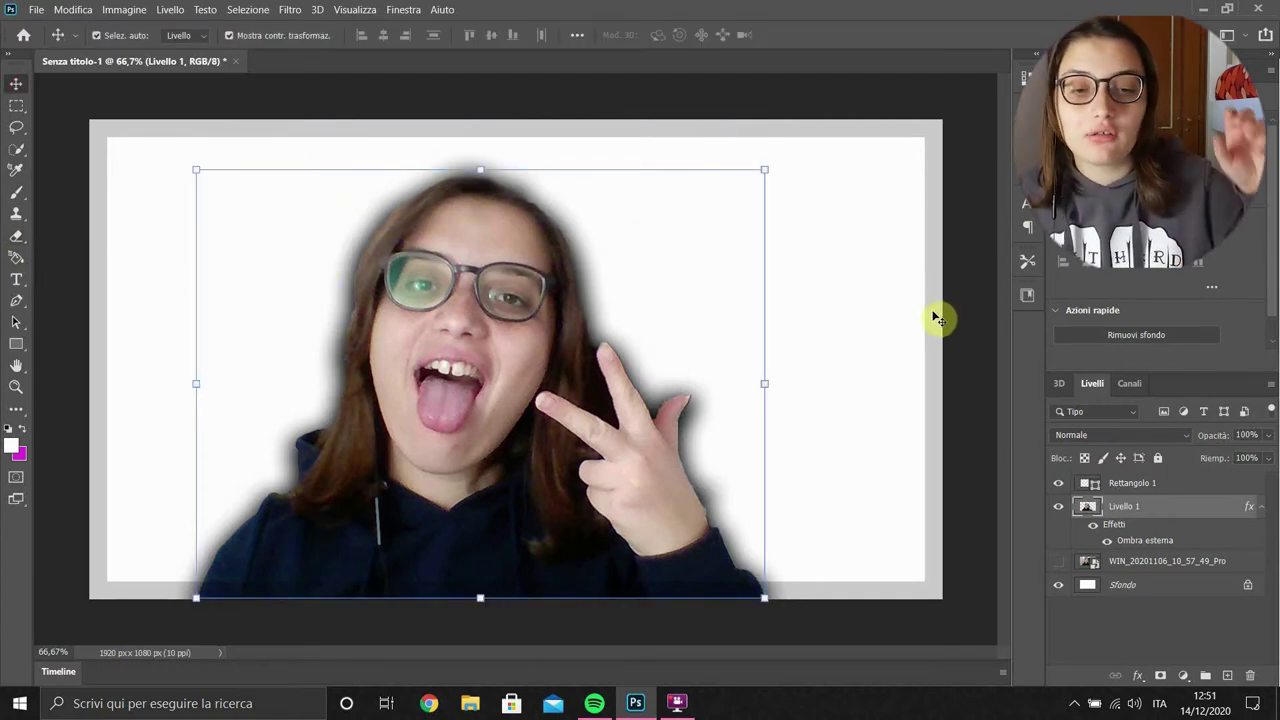
click(1059, 563)
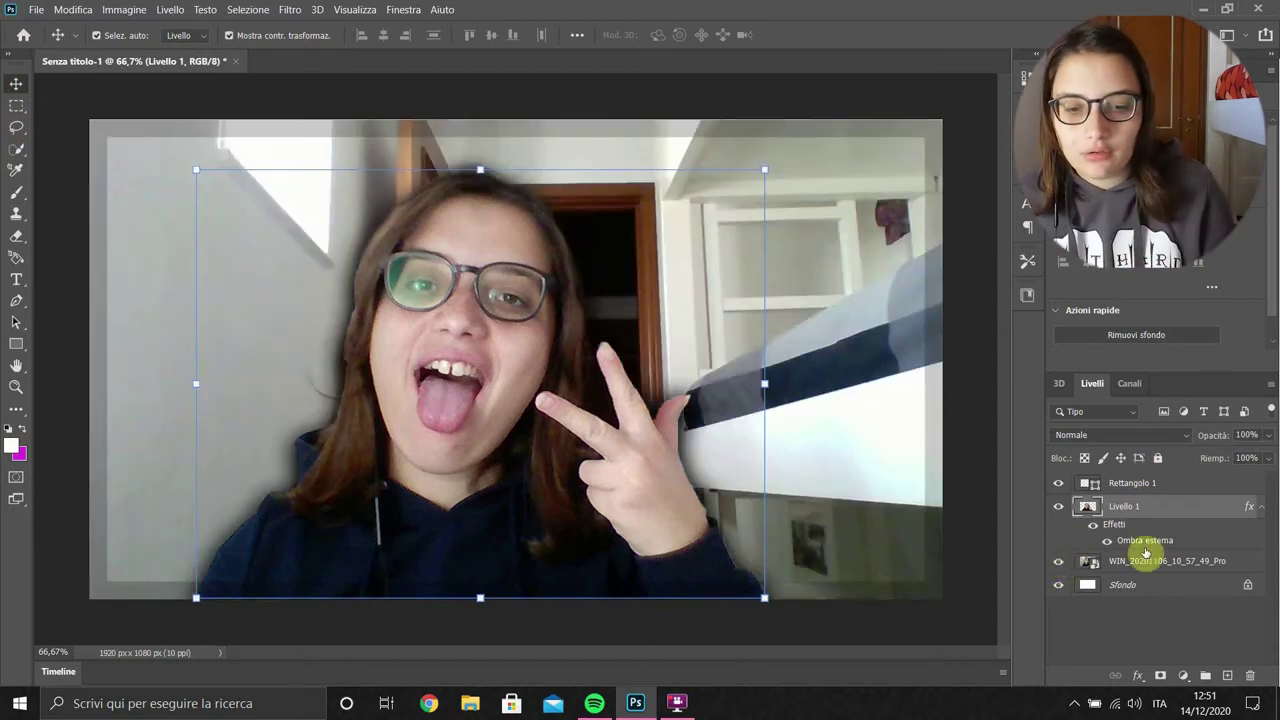
click(1138, 624)
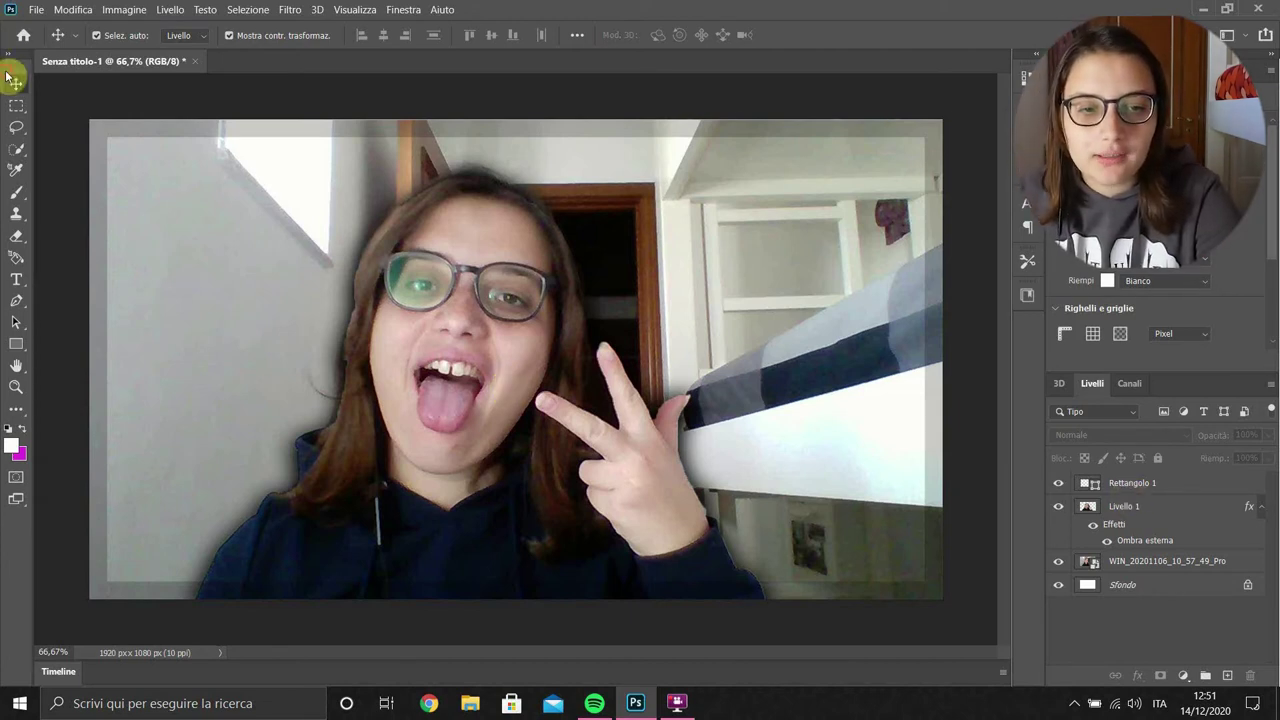
- Draw a text box across the upper right, set to the Hello font at 500 pt
click(17, 286)
drag(492, 148, 940, 345)
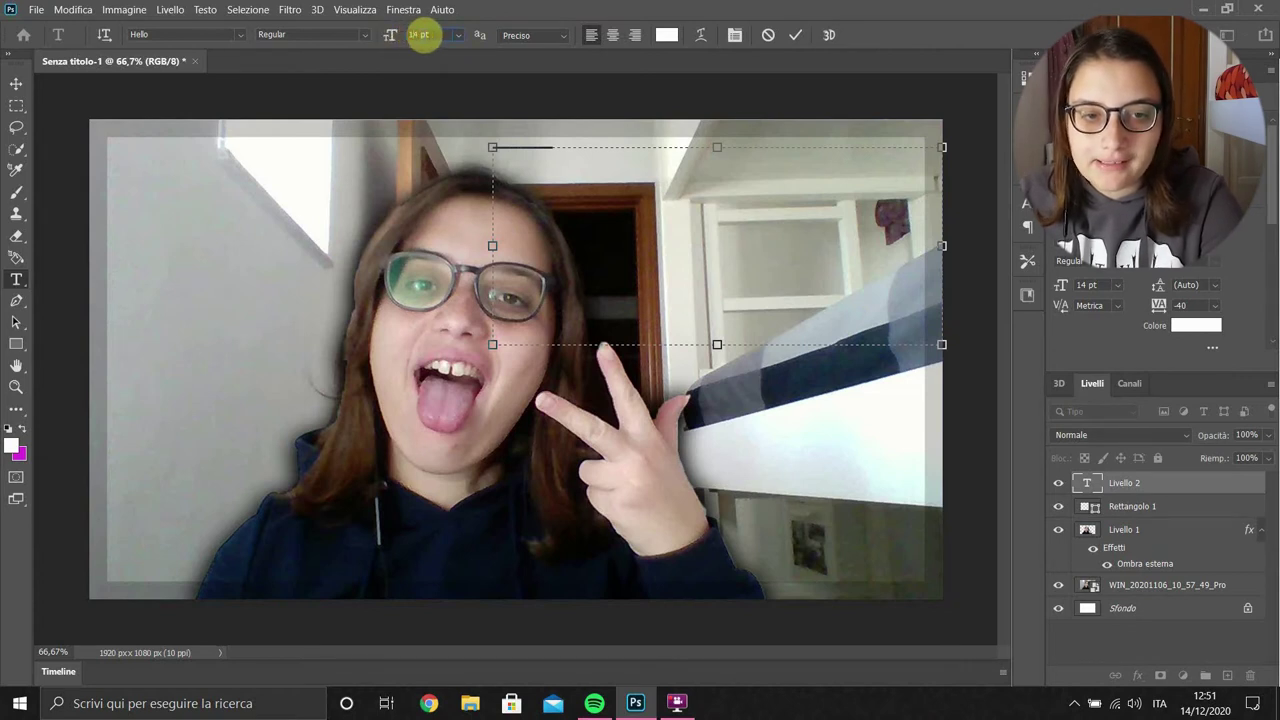
click(418, 34)
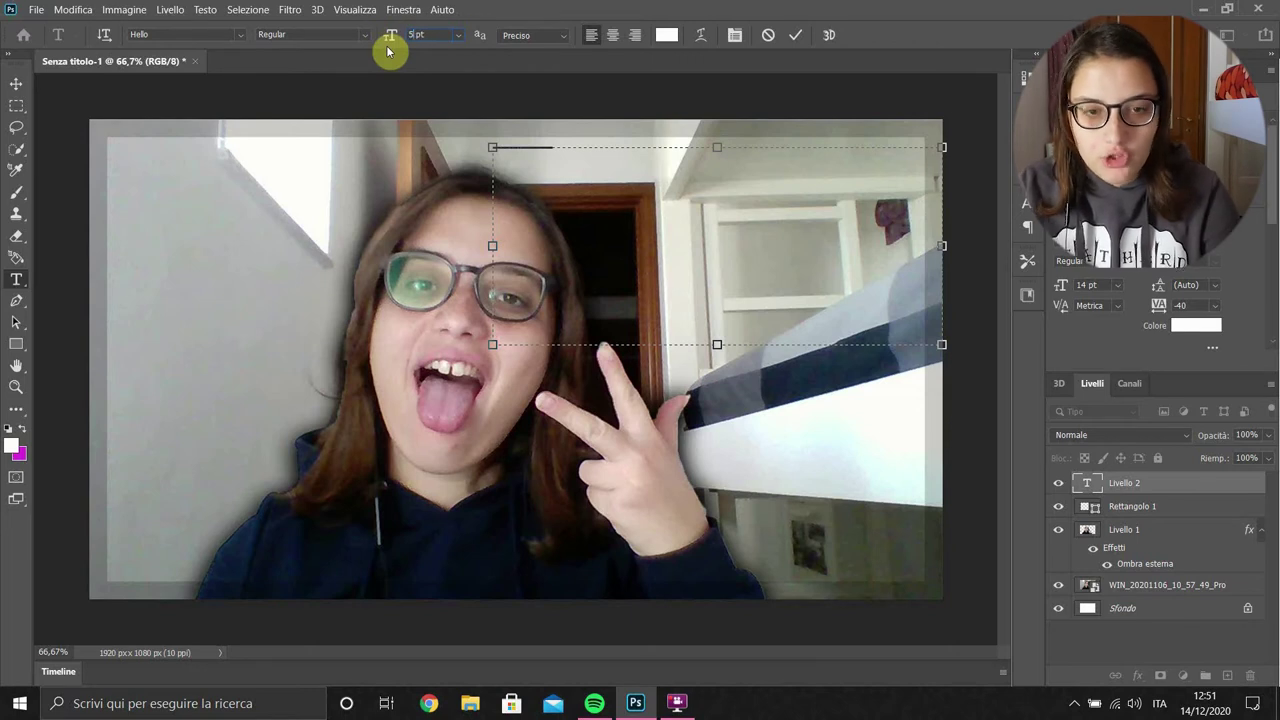
text(500)
key(Return)
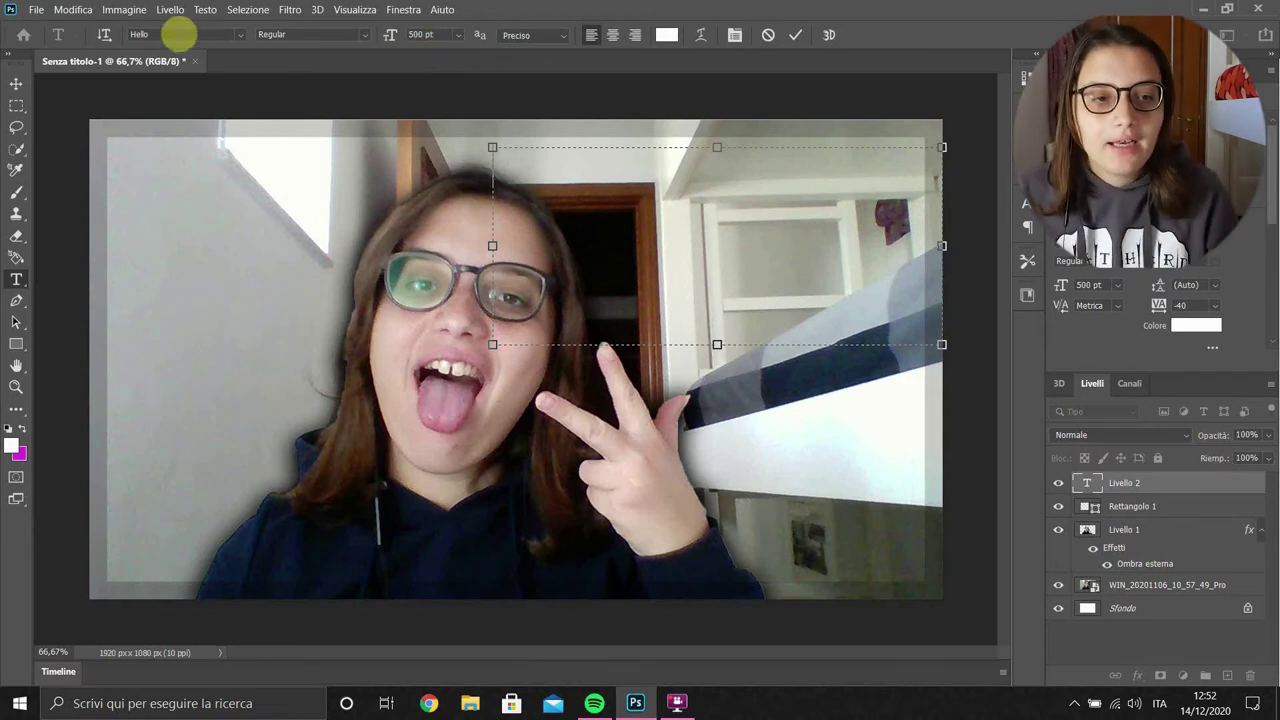
click(240, 35)
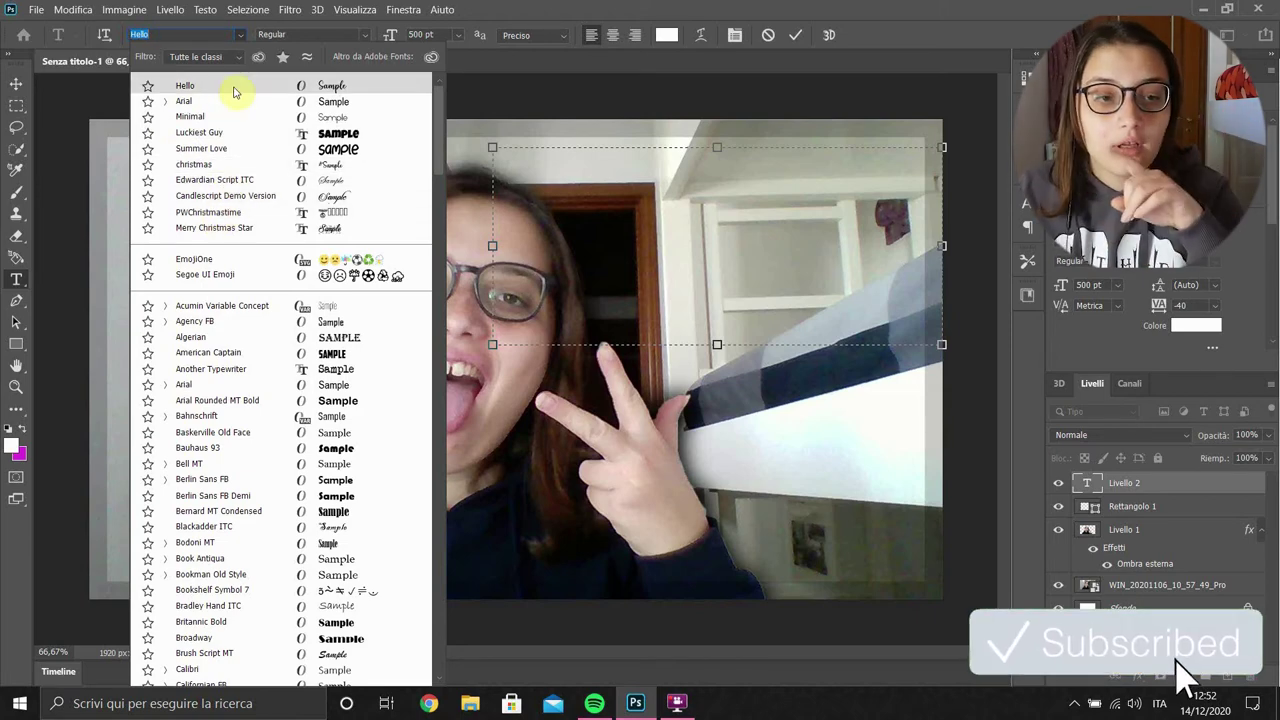
click(233, 90)
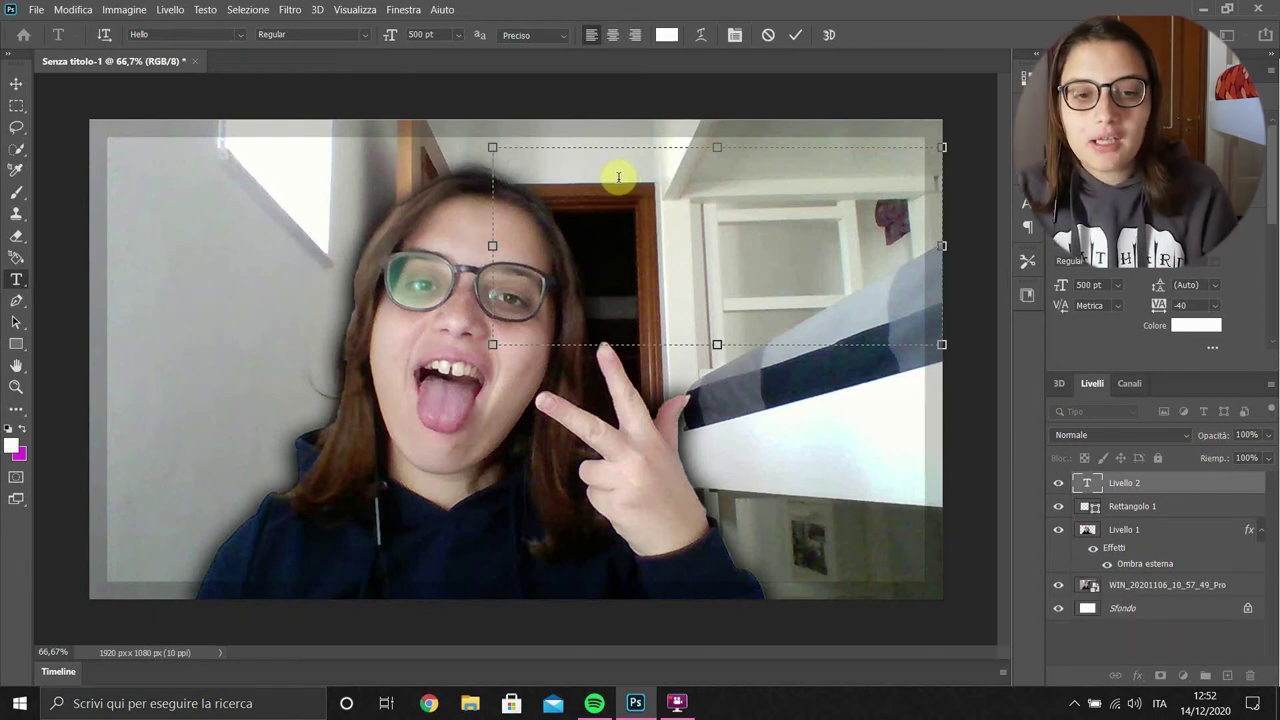
- Enter the title 'Vlog 13' in white Hello at the maximum 1296 pt size and commit it
text(V)
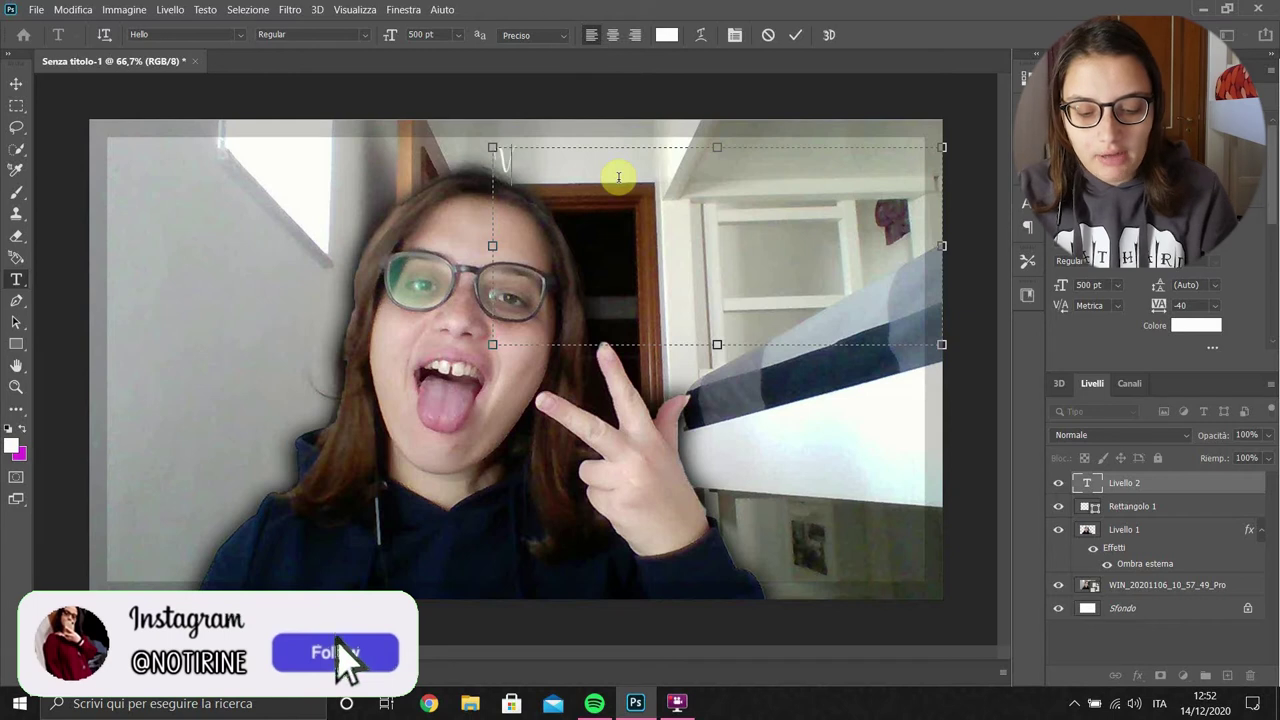
text(log)
text( I)
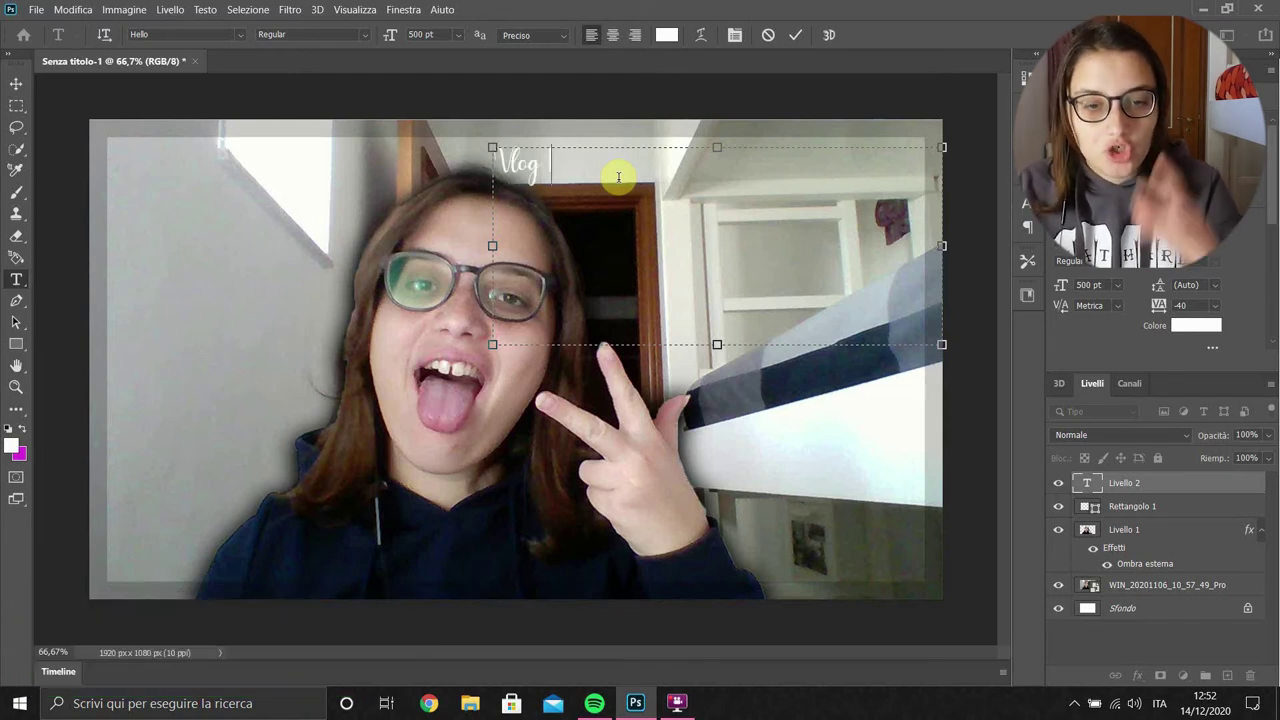
text(3)
key(ctrl+a)
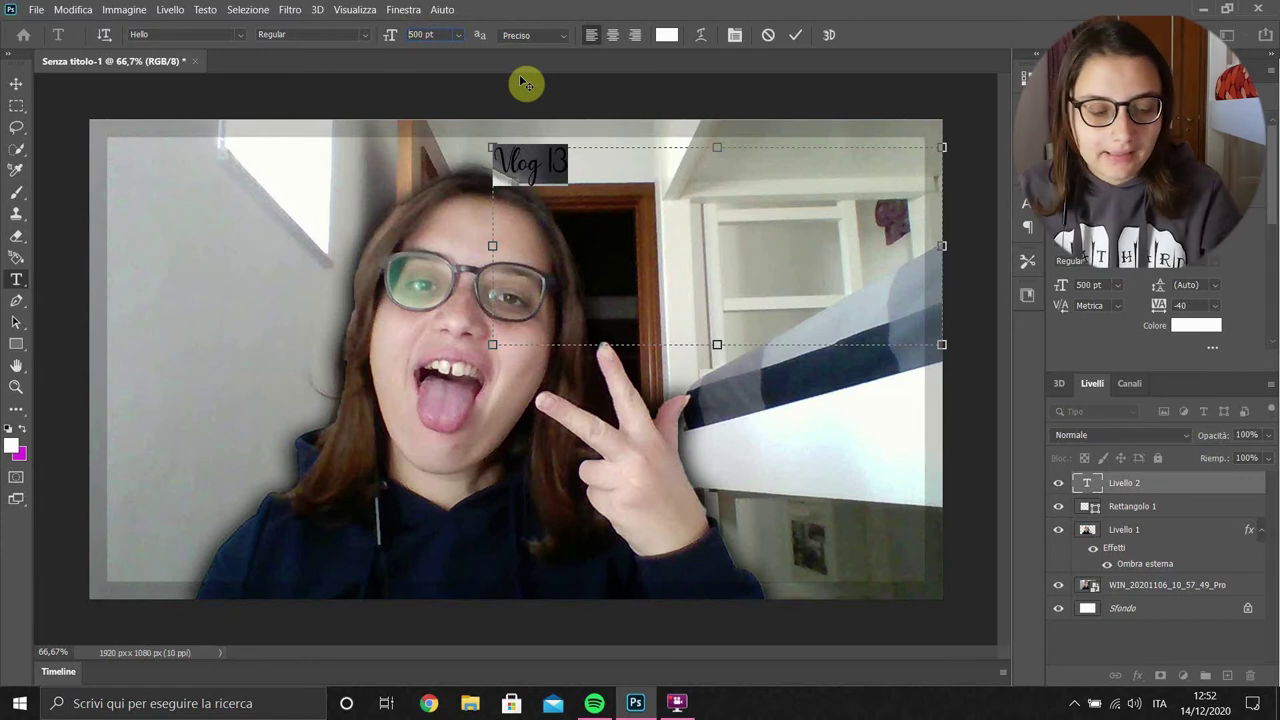
key(Return)
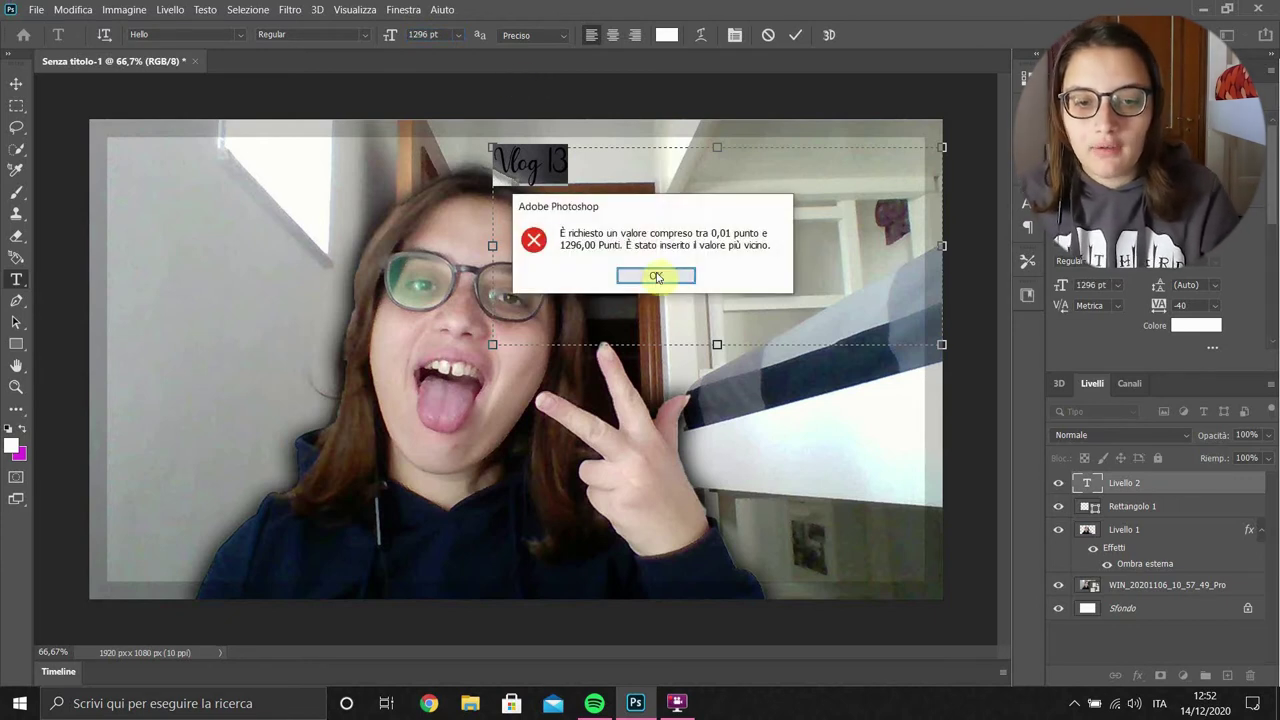
click(657, 277)
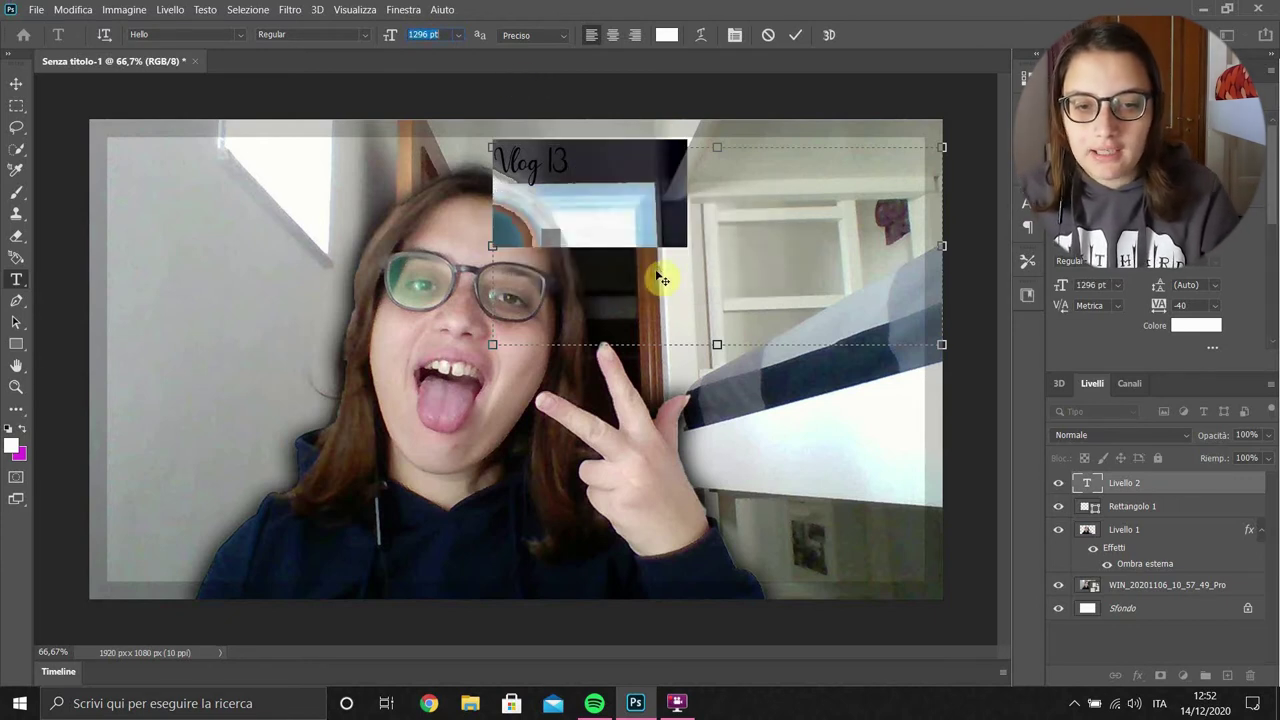
click(795, 37)
click(16, 83)
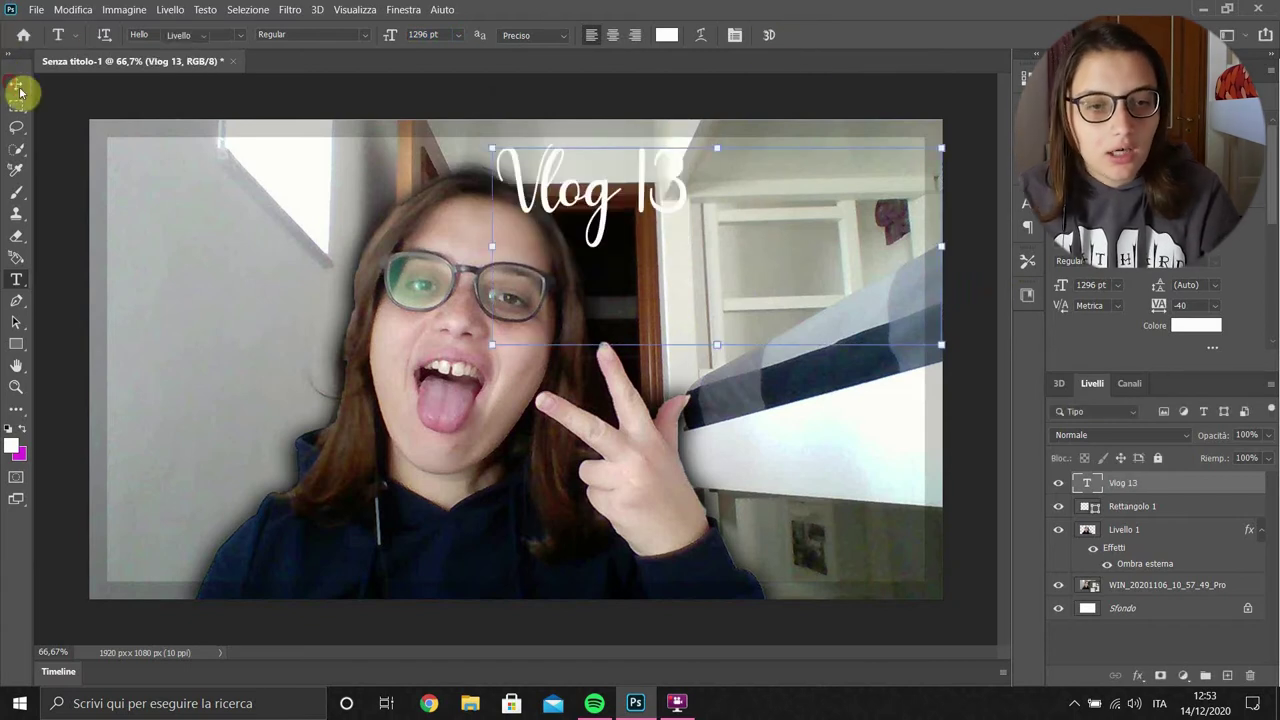
- Scale the title to about 156% by 141%, tilt it slightly, and place it upper right
drag(593, 200, 713, 202)
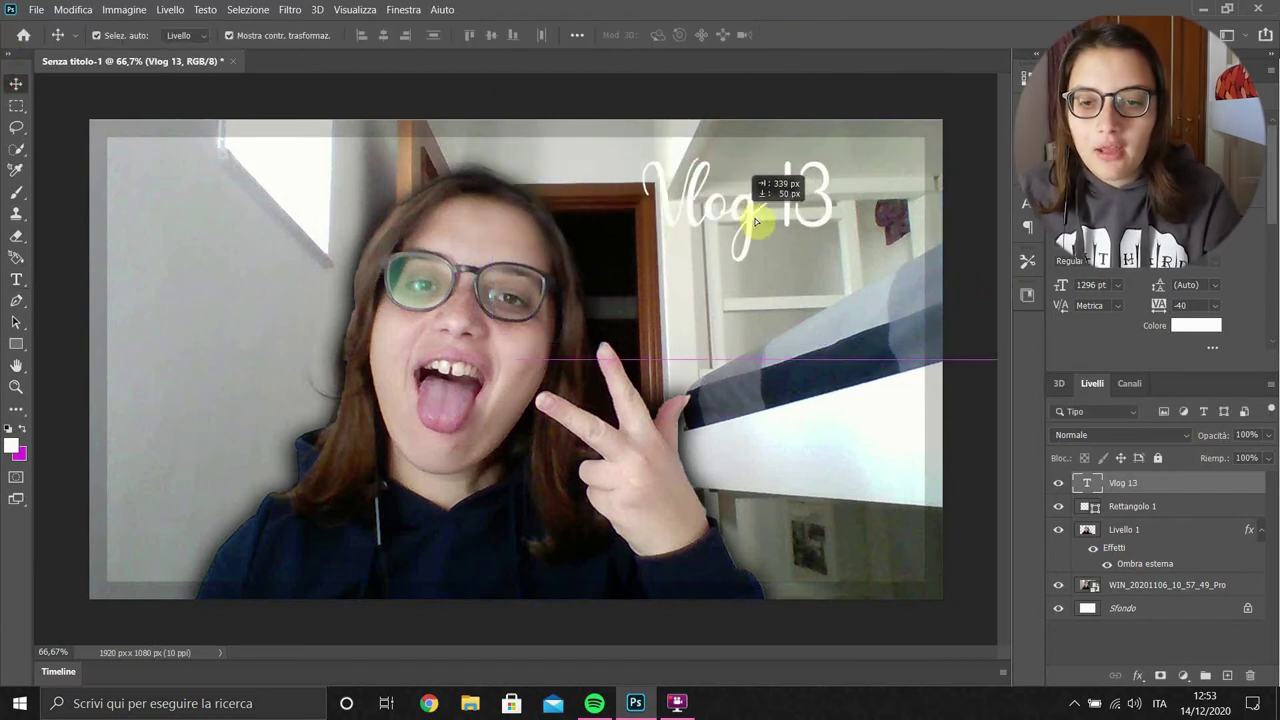
drag(667, 168, 418, 84)
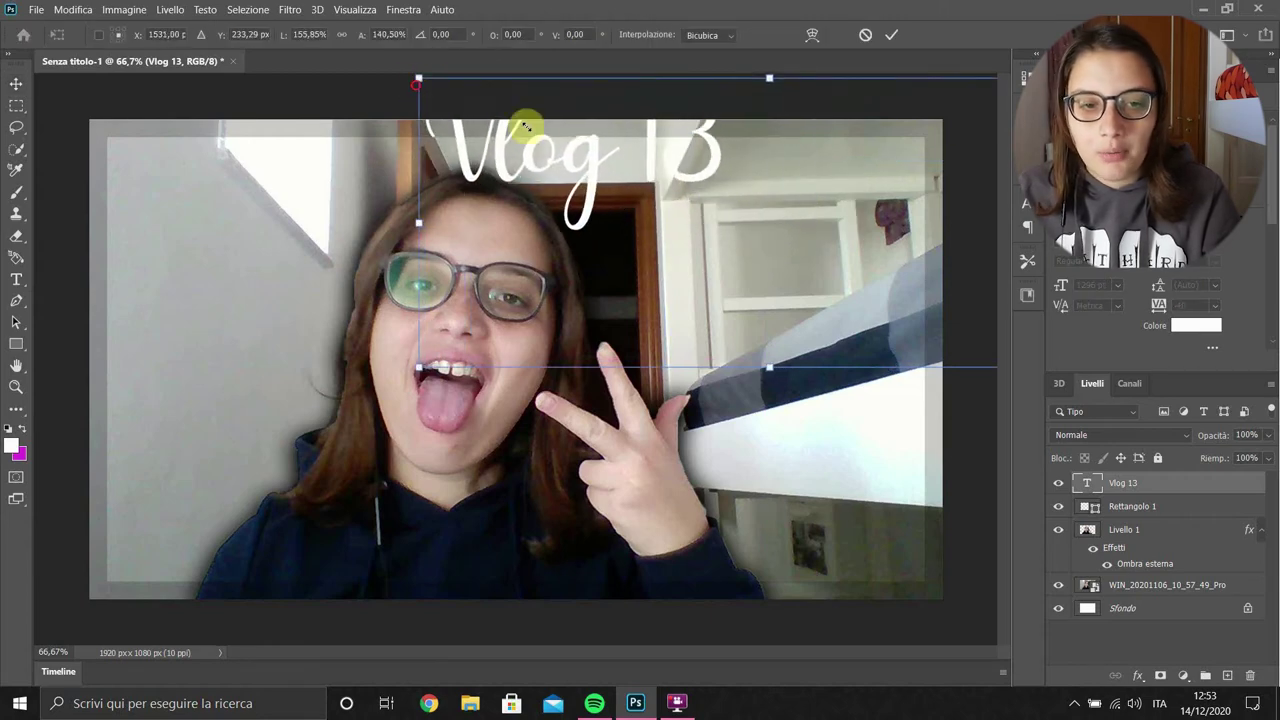
drag(623, 180, 759, 226)
drag(565, 137, 643, 162)
drag(826, 205, 824, 202)
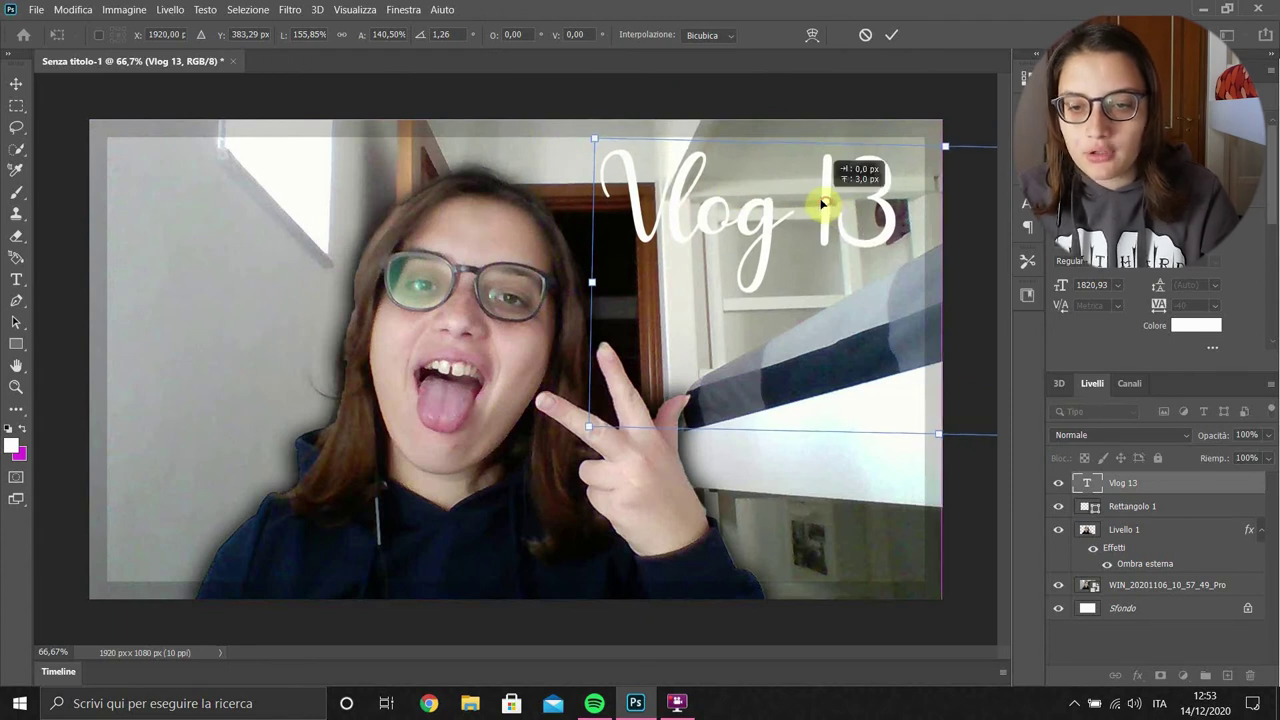
click(893, 40)
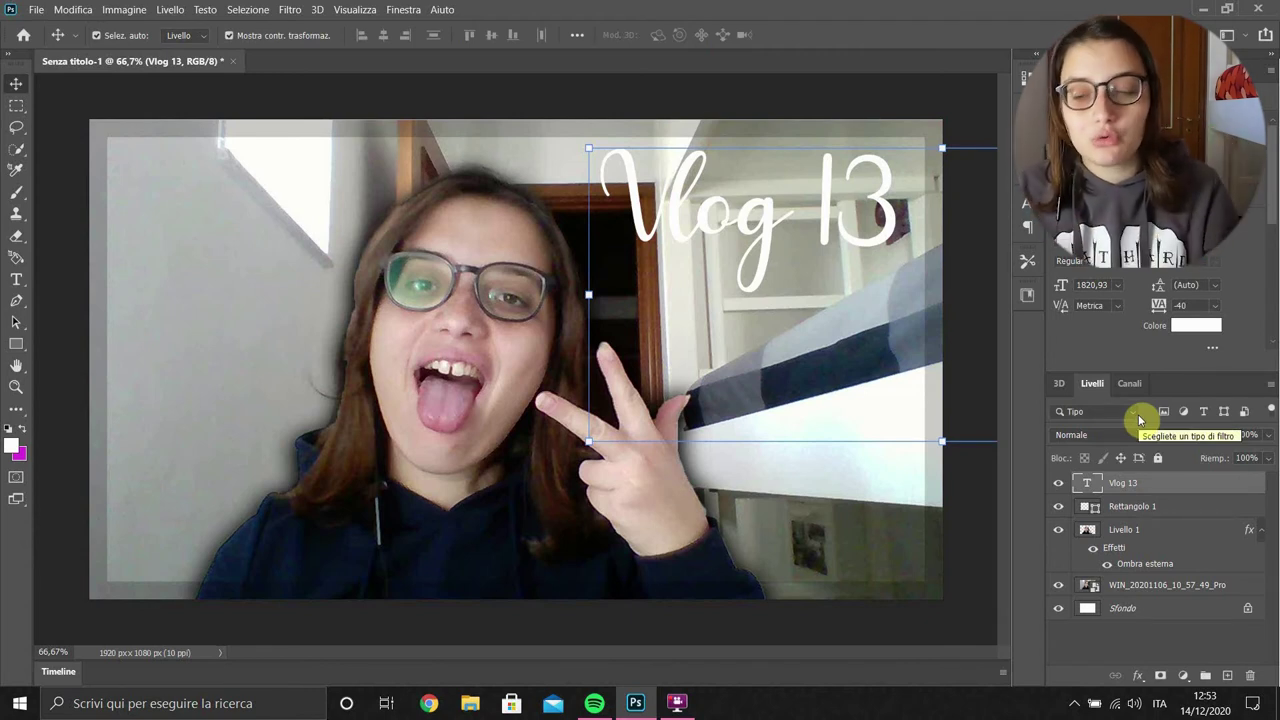
- Enable a Stroke layer style on the Vlog 13 title layer
right_click(1141, 484)
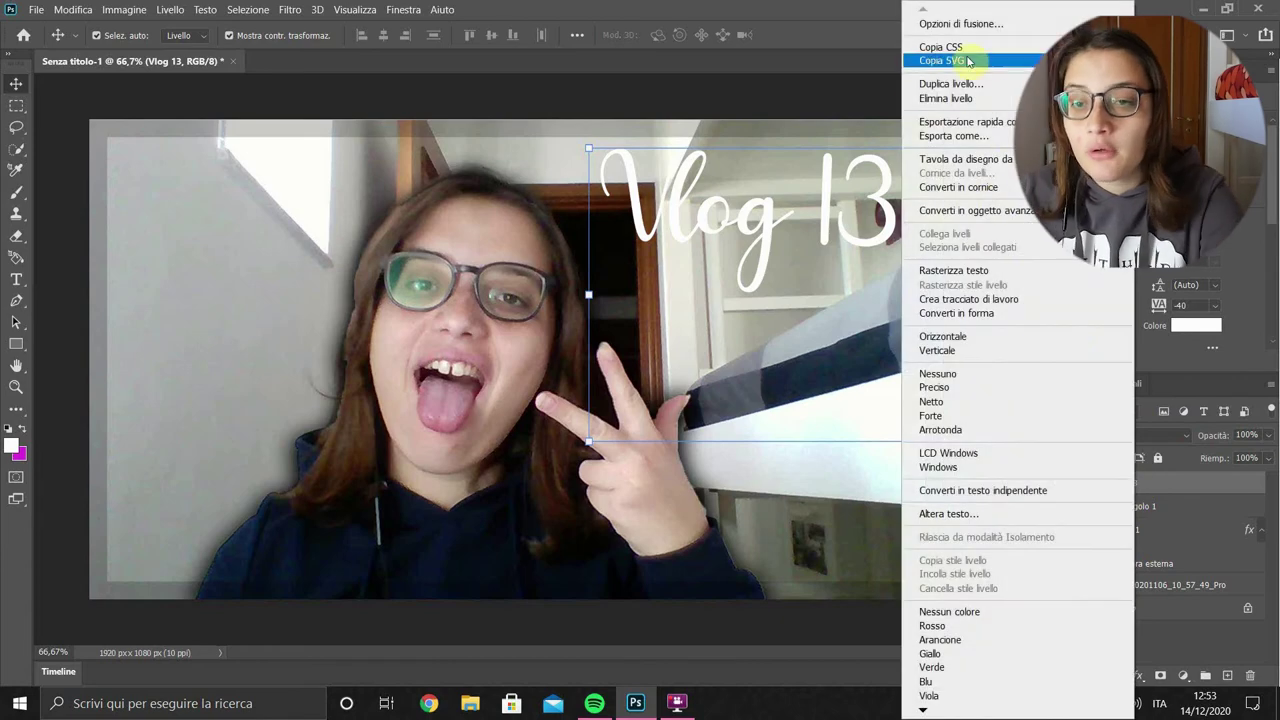
key(Escape)
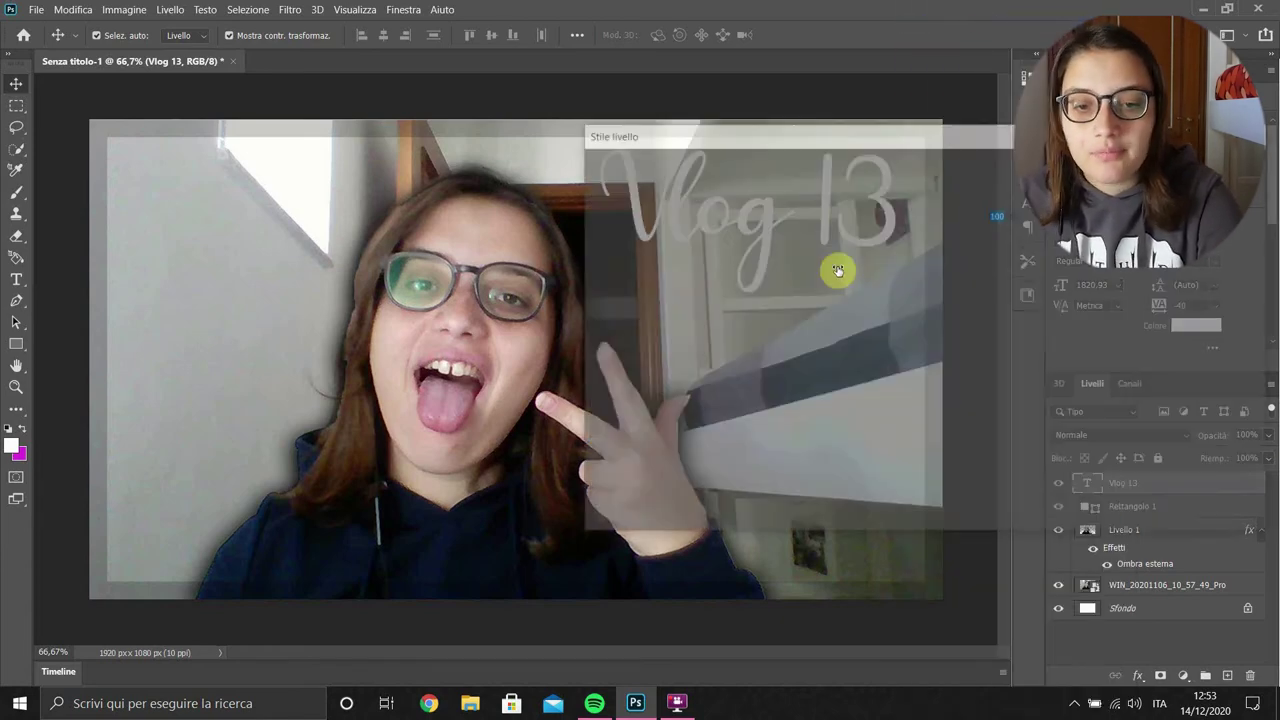
click(596, 276)
drag(909, 157, 1250, 125)
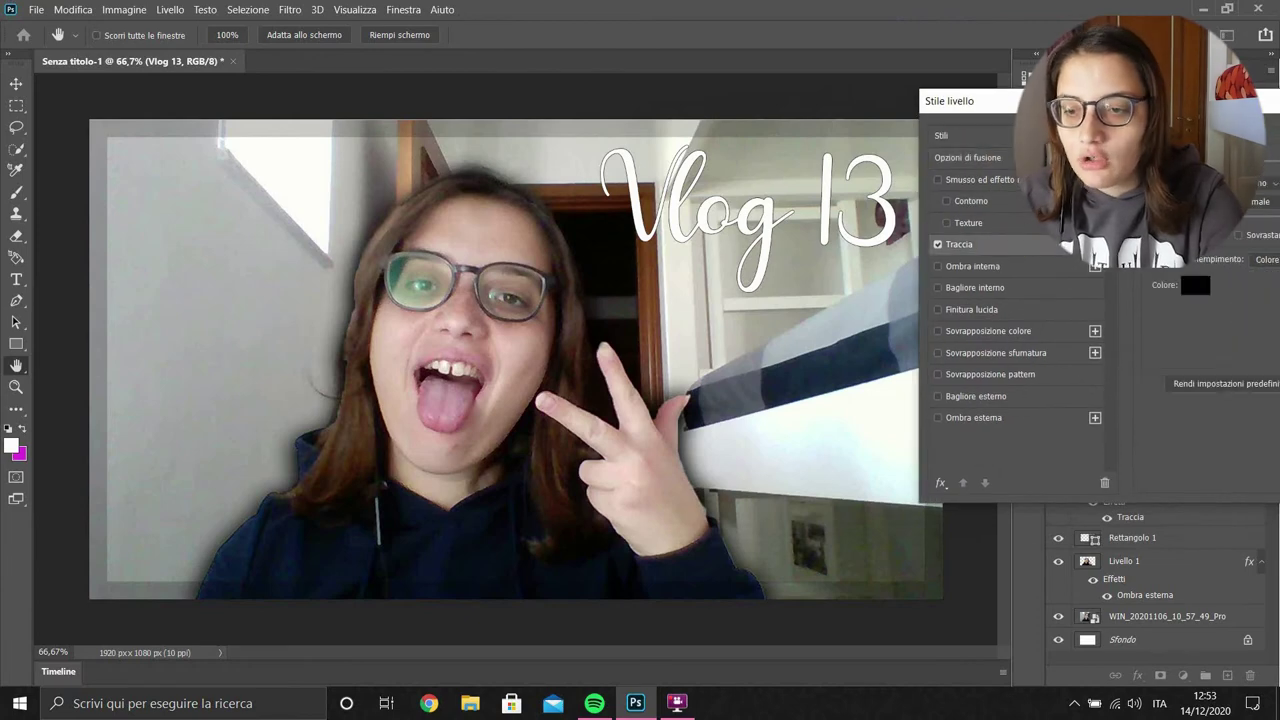
click(1001, 243)
drag(801, 105, 545, 152)
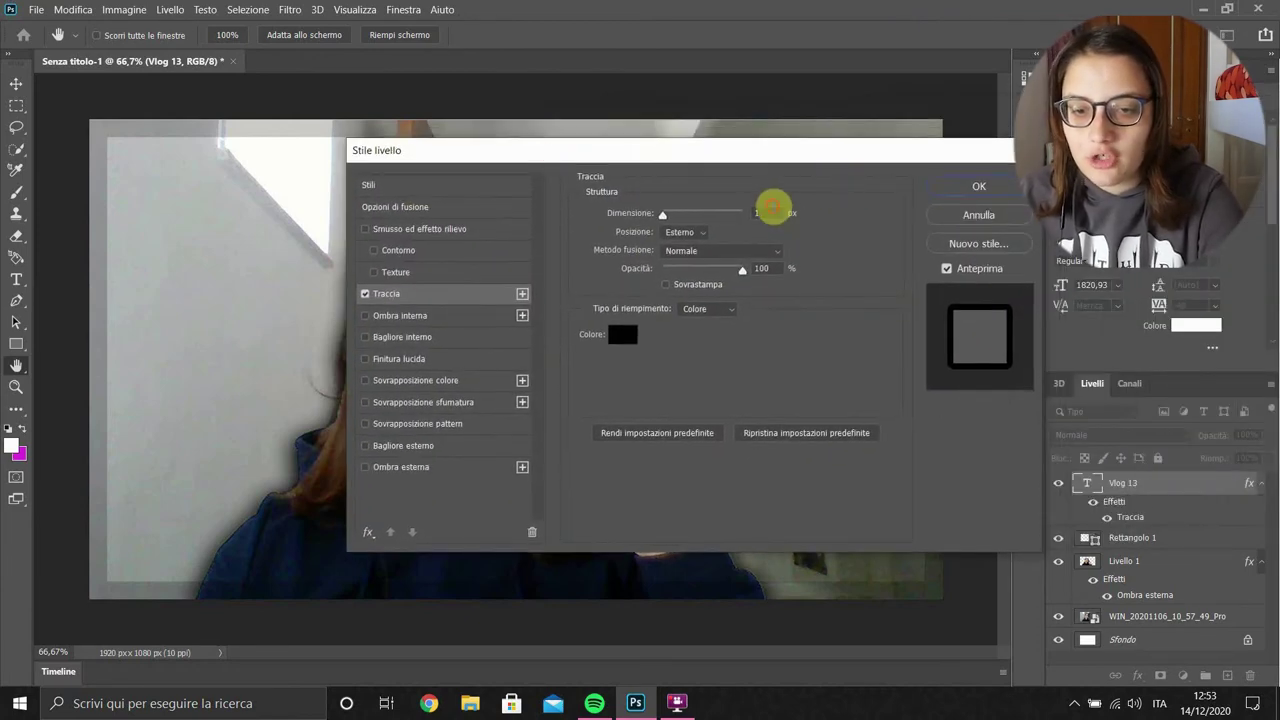
- Set the black stroke to 5 px and switch on a 27 px Drop Shadow
click(770, 213)
text(10)
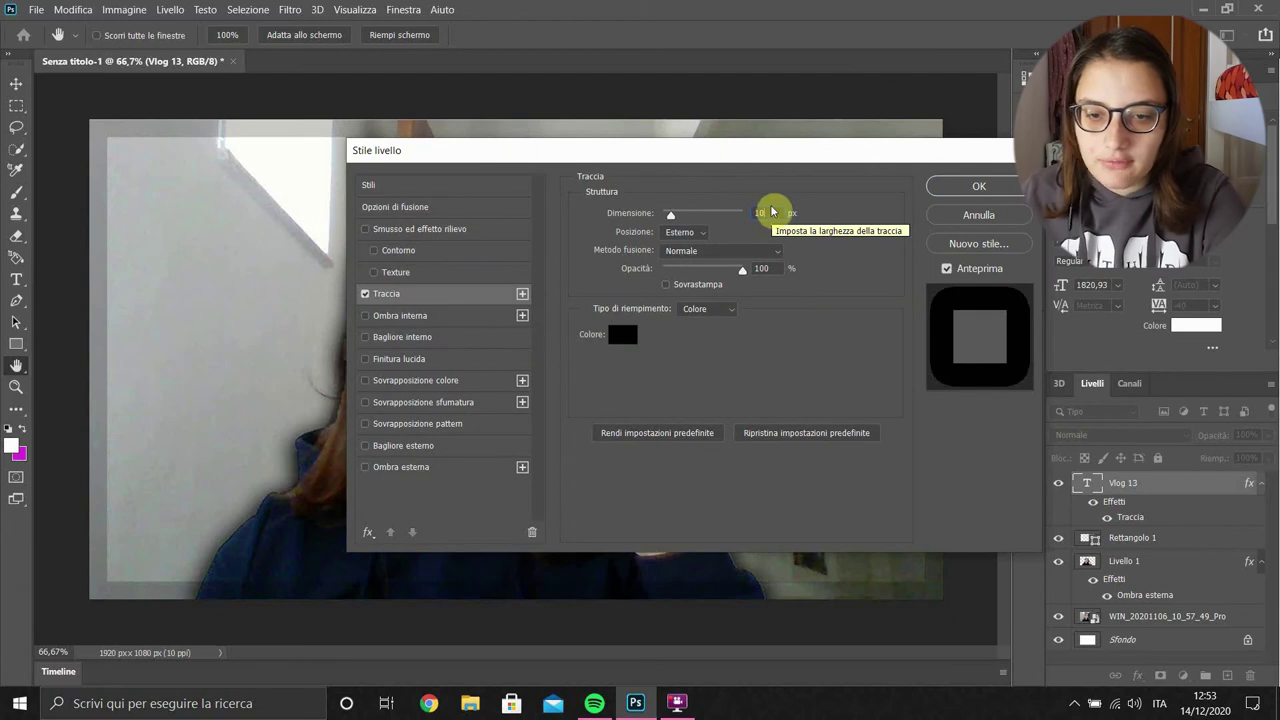
drag(820, 158, 808, 341)
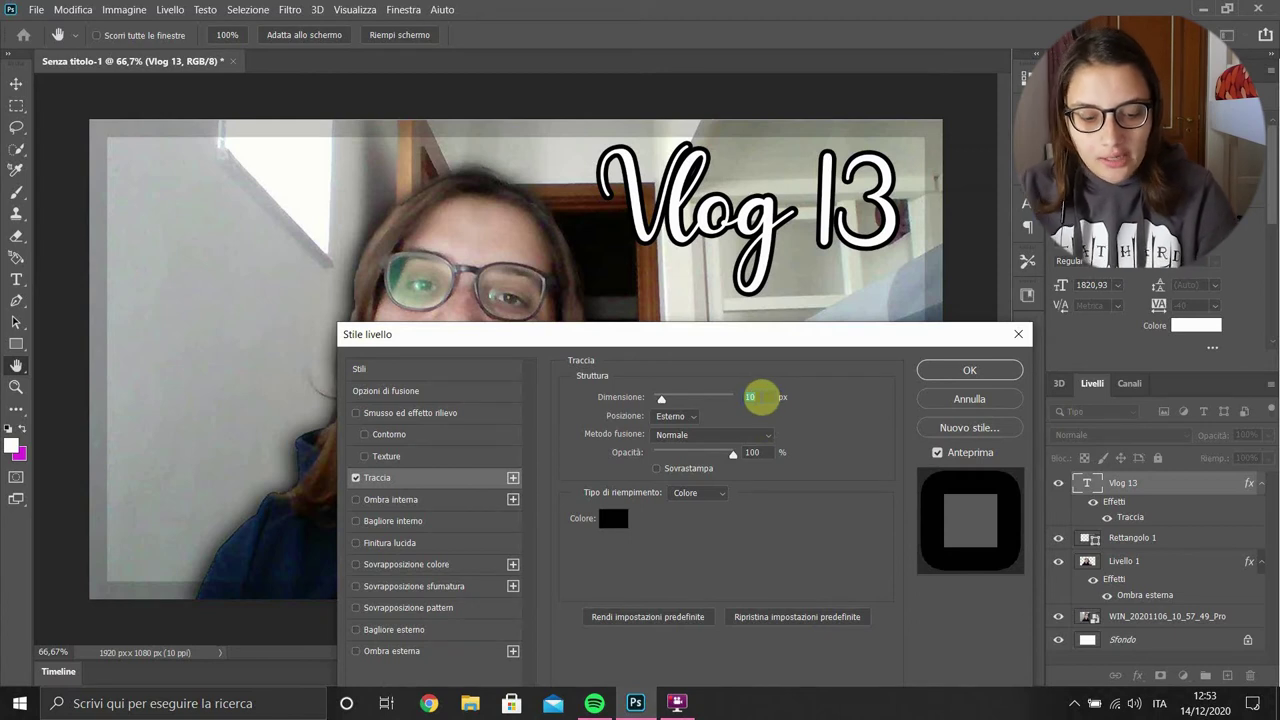
text(5)
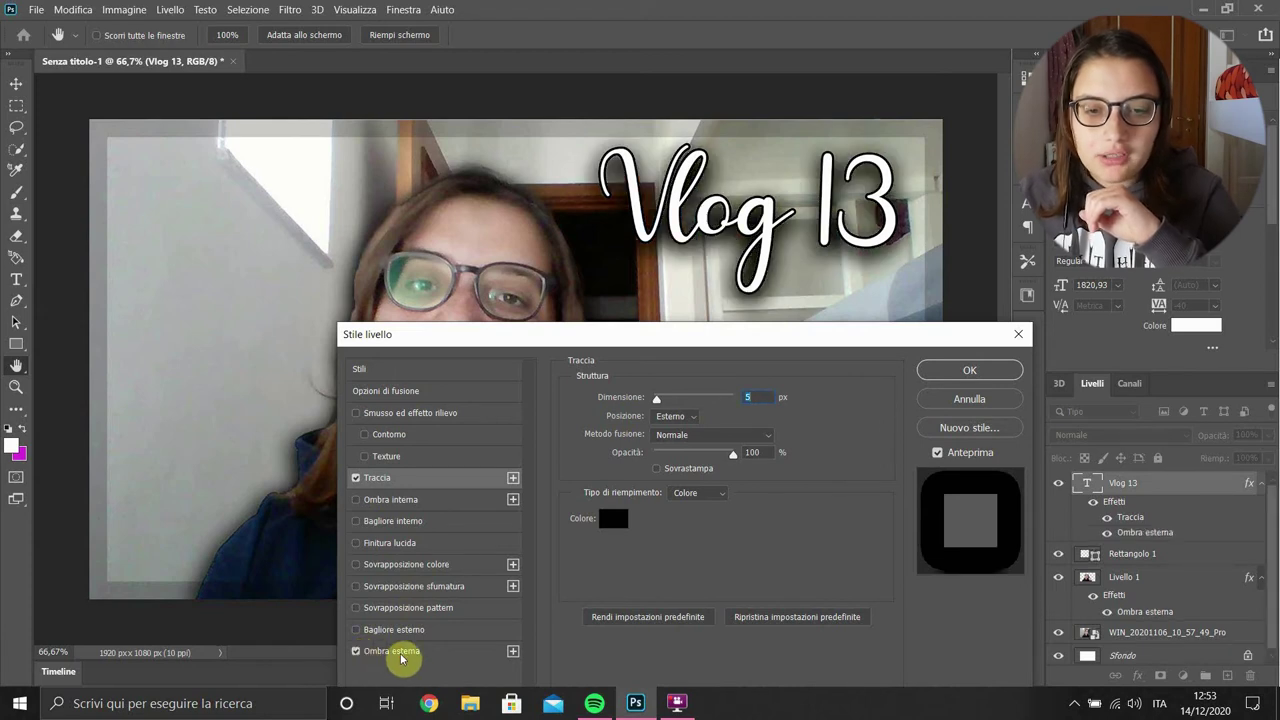
click(430, 651)
drag(660, 521, 651, 493)
- Add a purple-to-magenta 90° linear Gradient Overlay to the title, keeping its 27 px shadow, and apply the styles
click(651, 493)
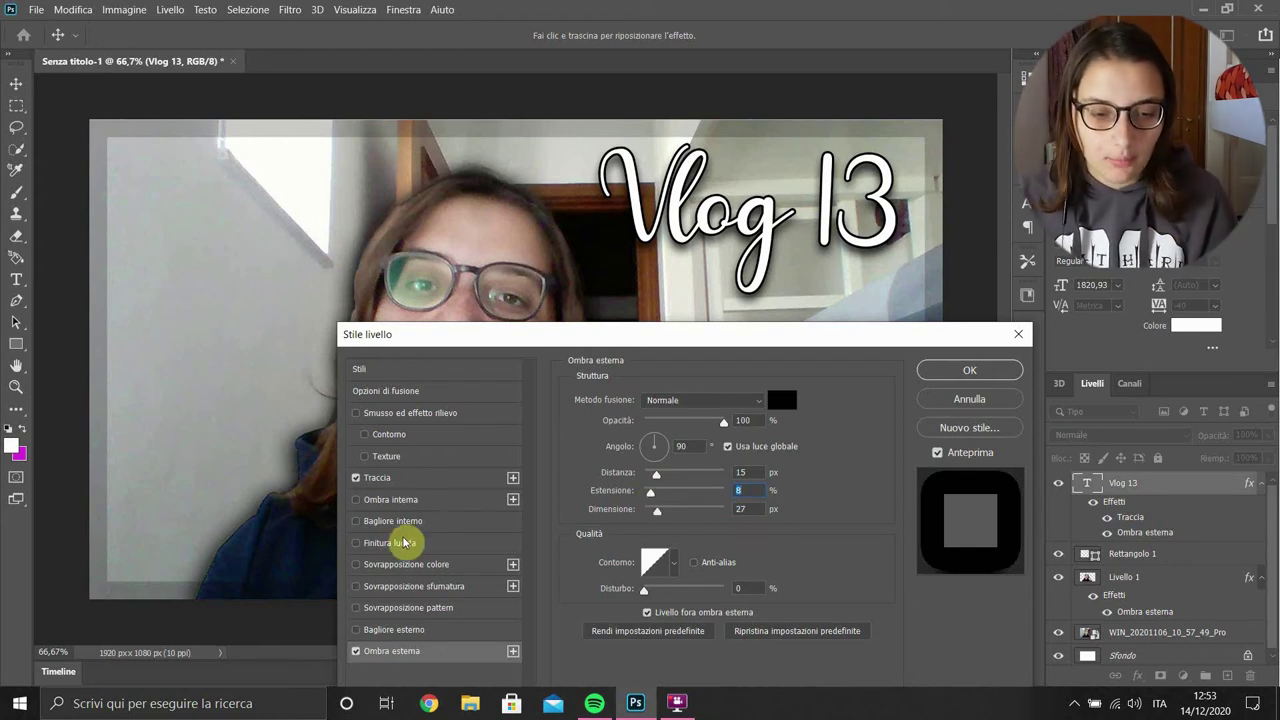
click(362, 590)
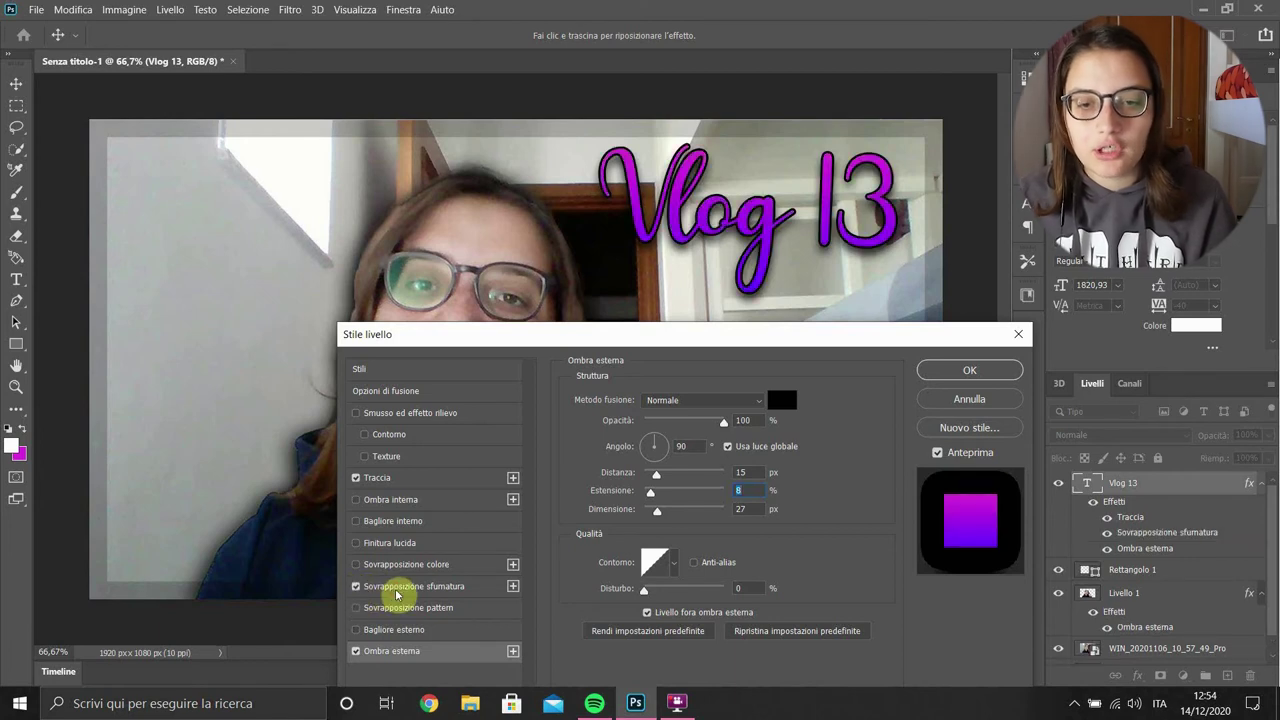
click(398, 590)
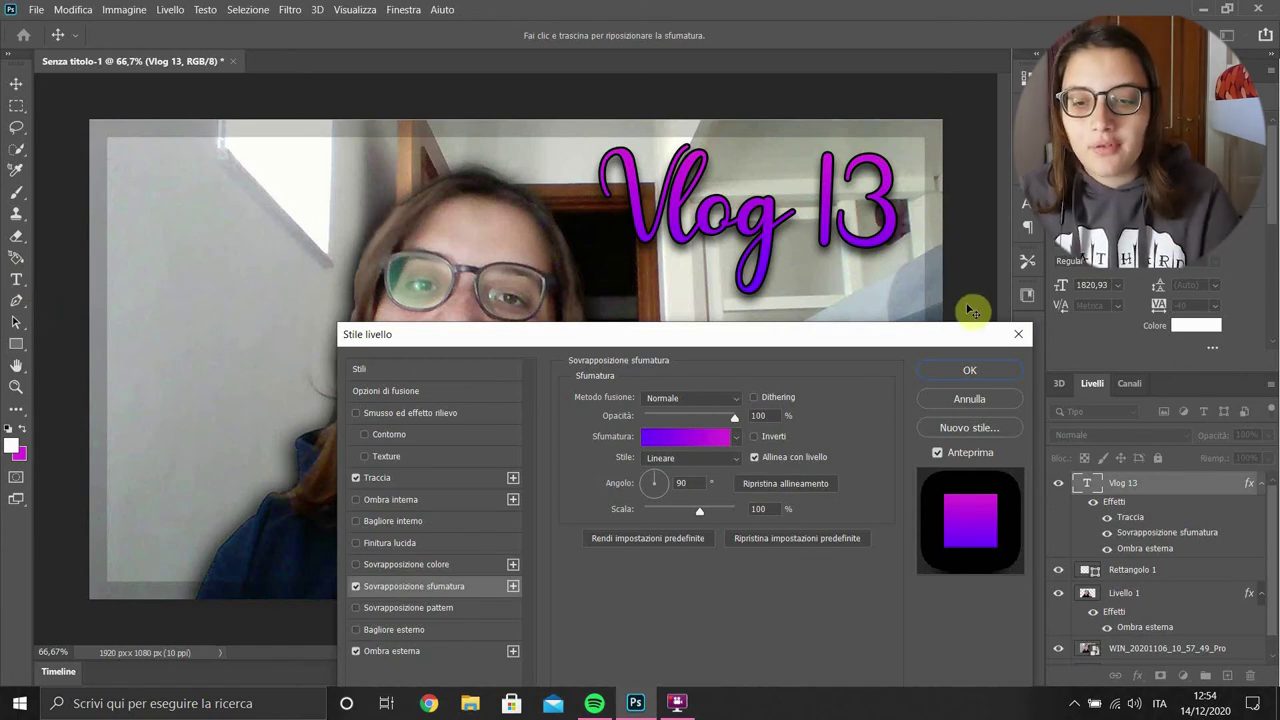
click(969, 373)
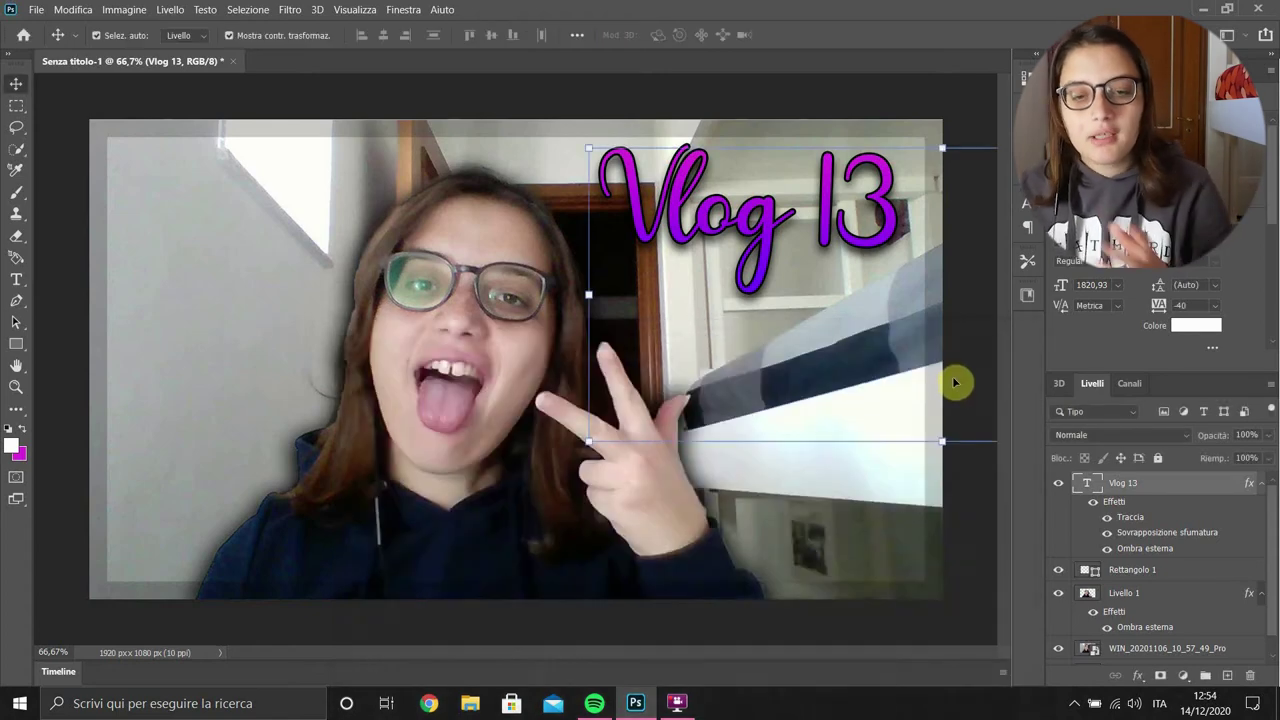
click(812, 522)
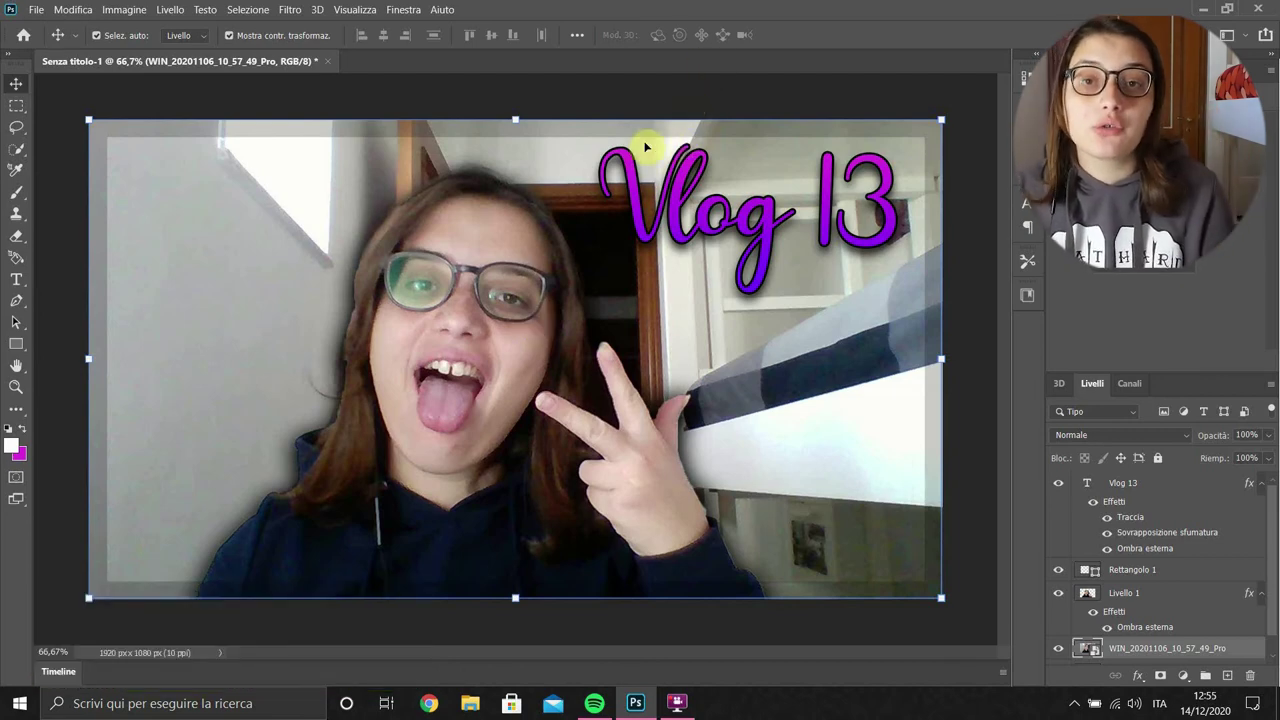
click(36, 10)
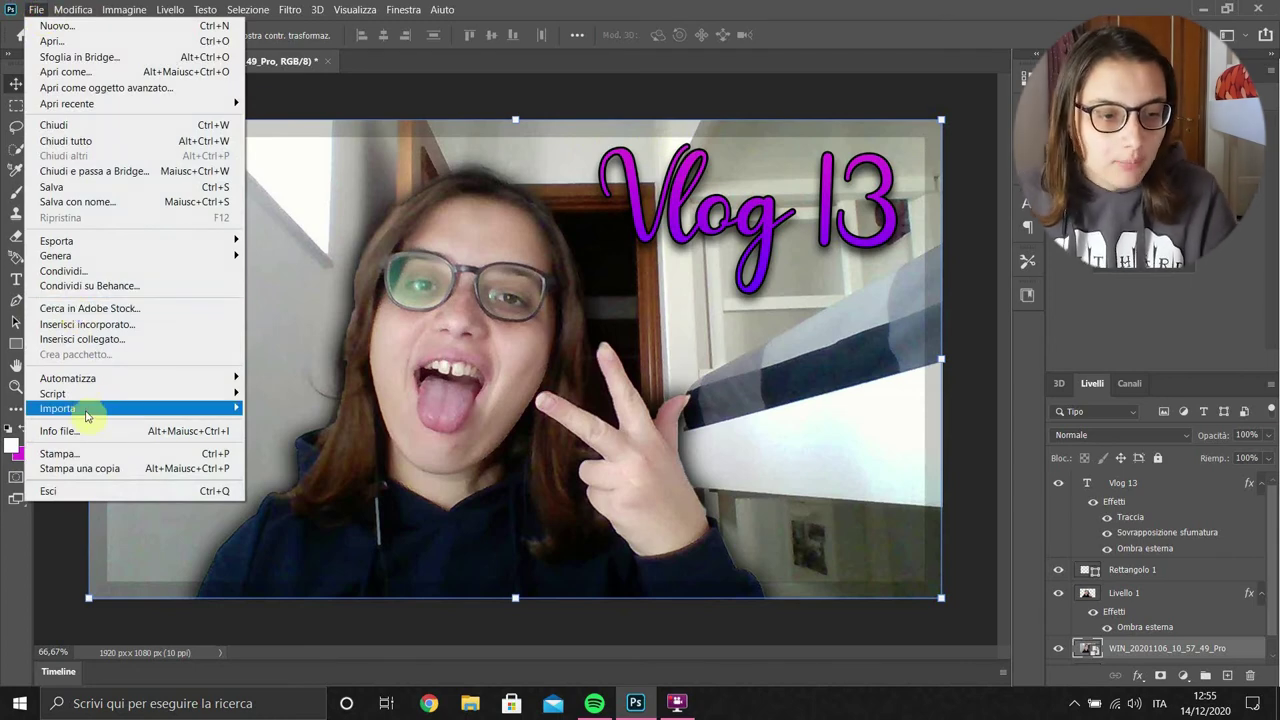
- In Save As, choose the Desktop as the location and JPEG as the format
click(123, 201)
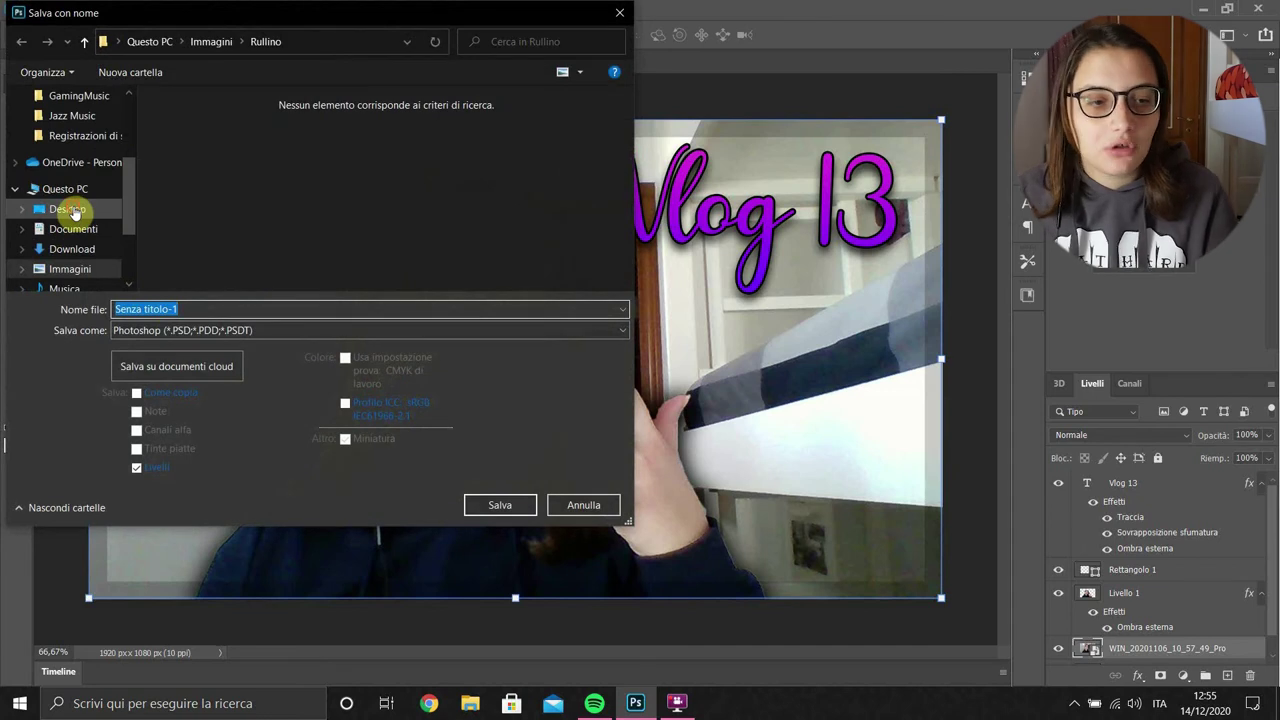
click(72, 210)
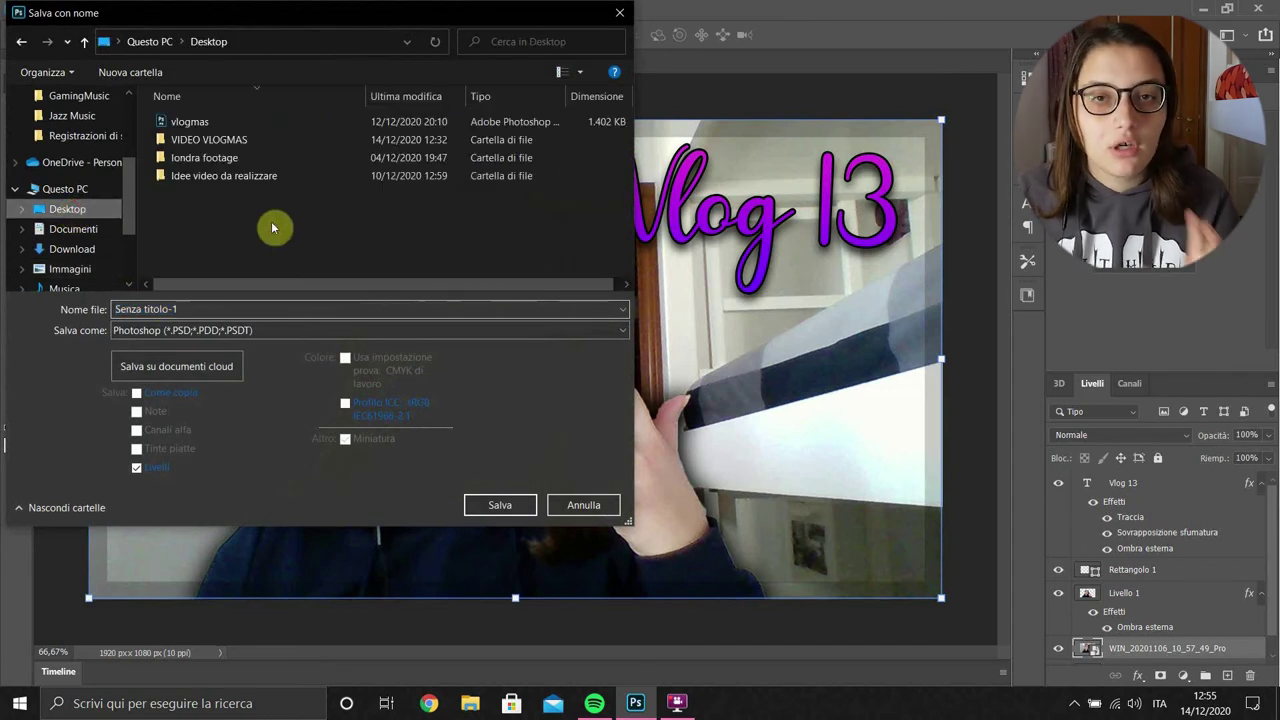
click(221, 333)
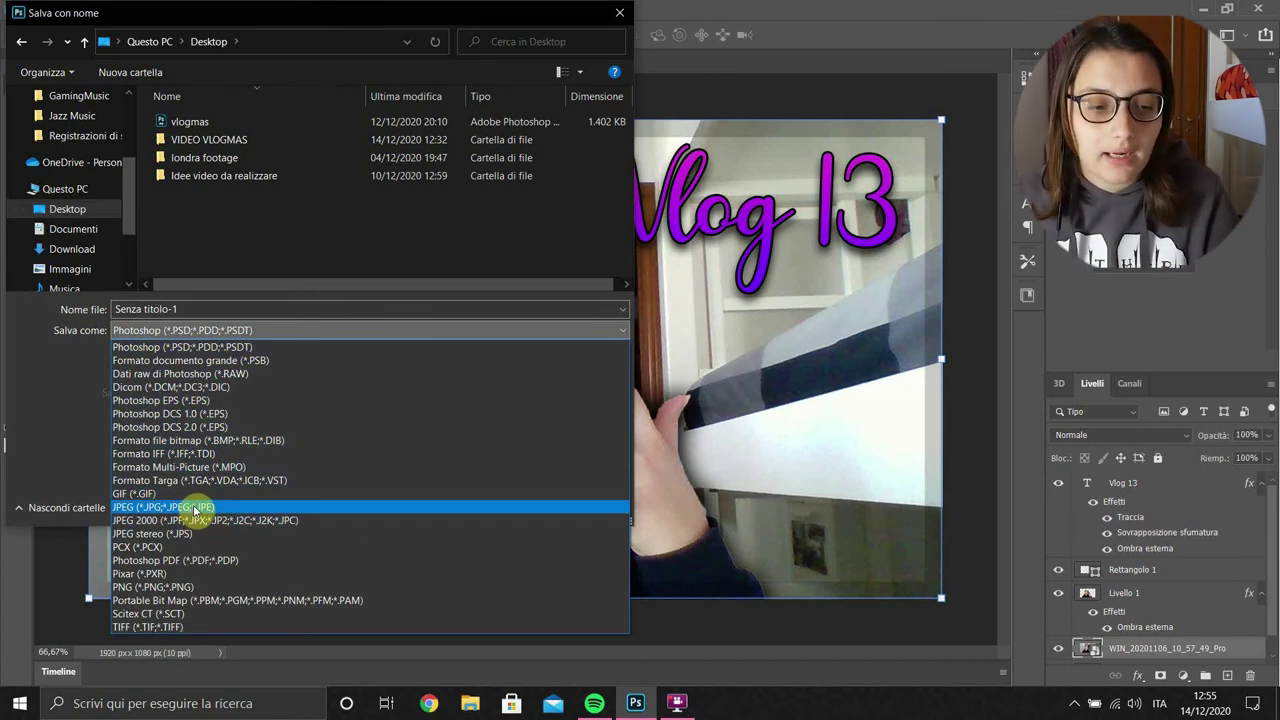
click(195, 508)
click(286, 308)
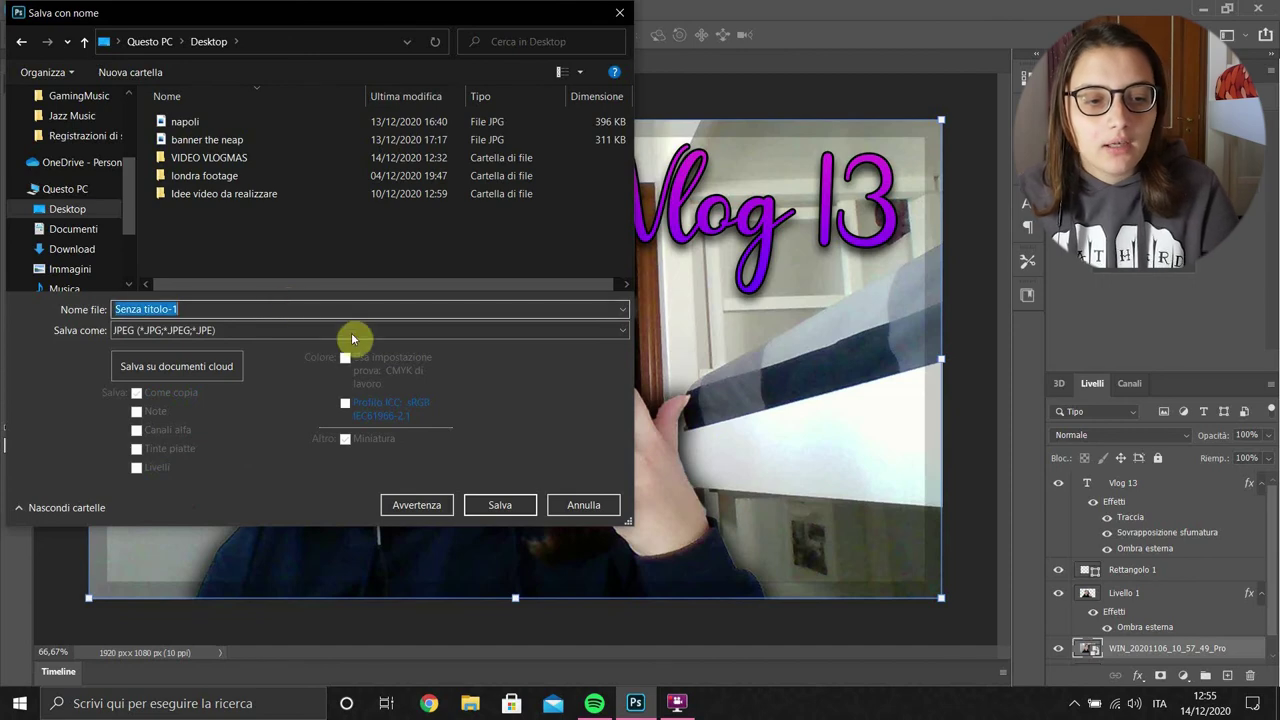
- Save as 'Senza titolo-1' at JPEG quality 9, then quit Photoshop without saving the layered document
click(340, 265)
click(506, 504)
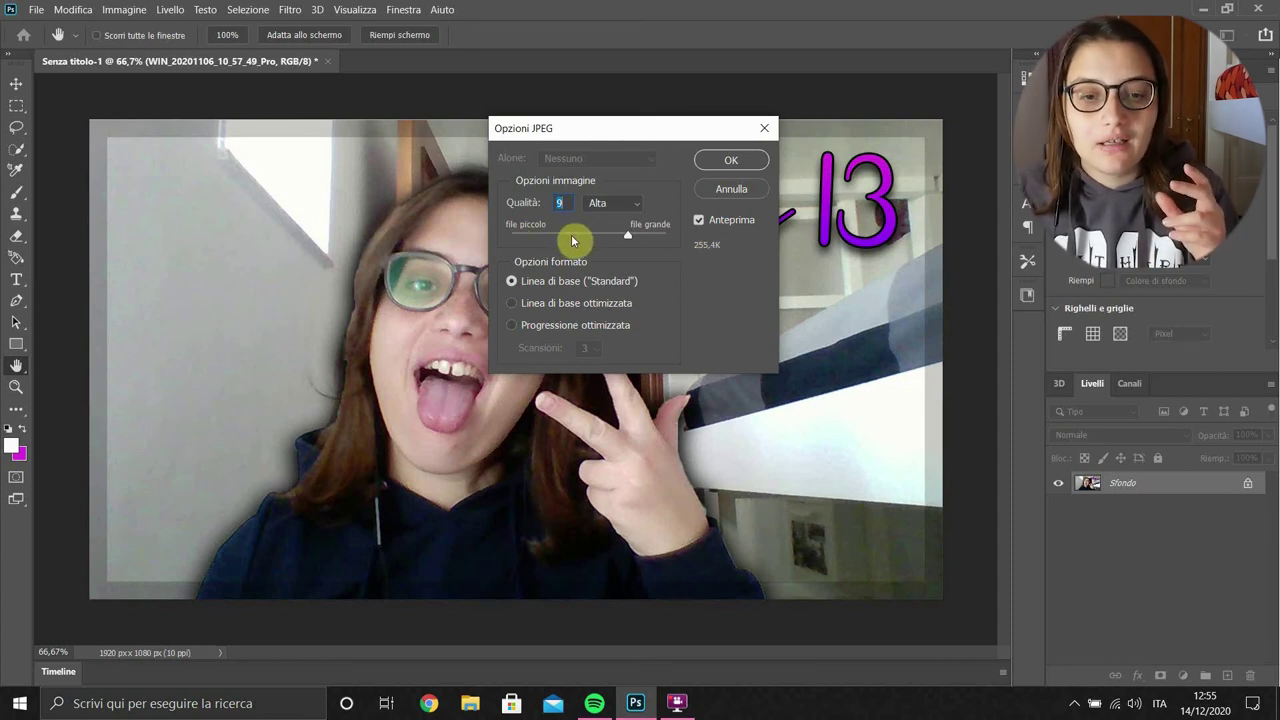
mouse_move(630, 236)
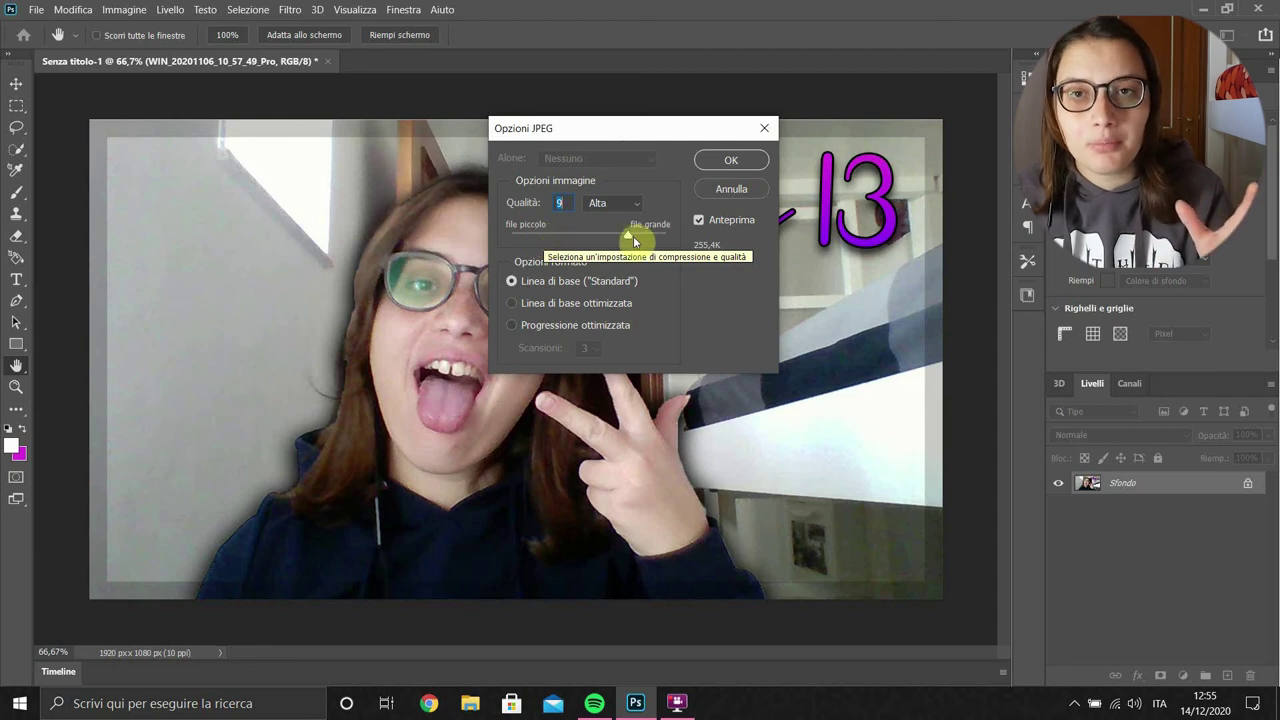
click(730, 160)
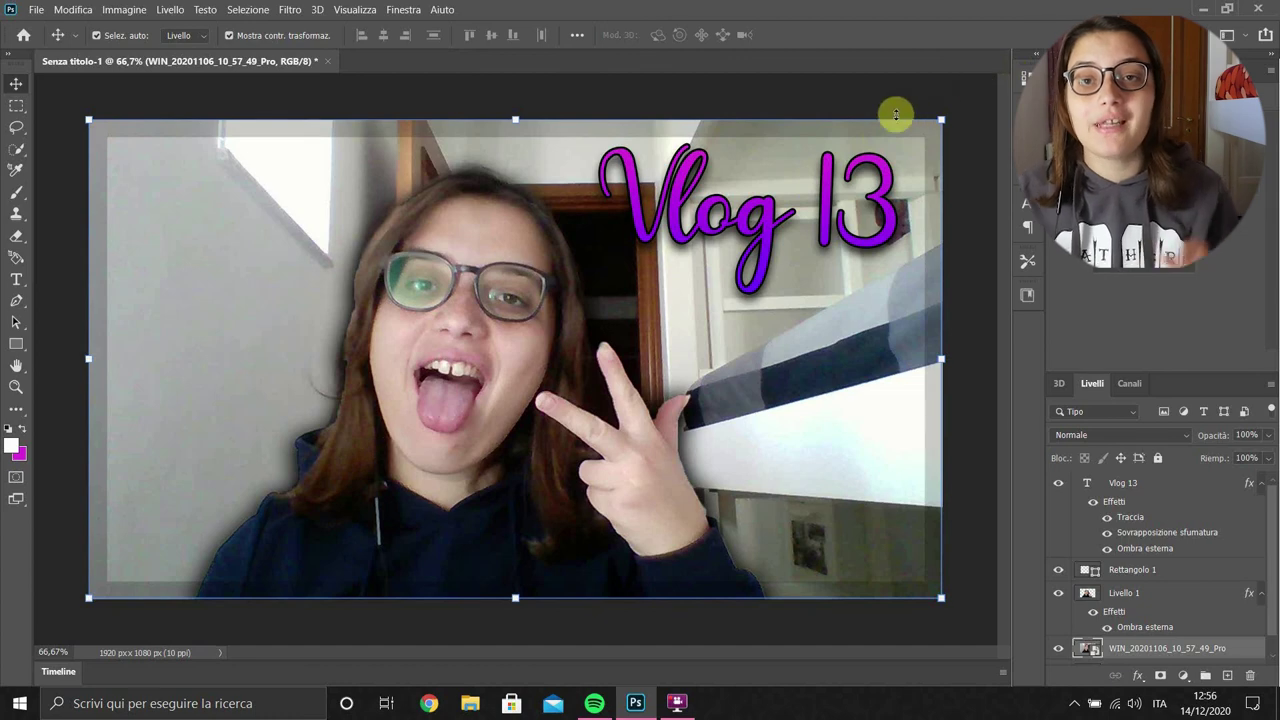
key(ctrl+q)
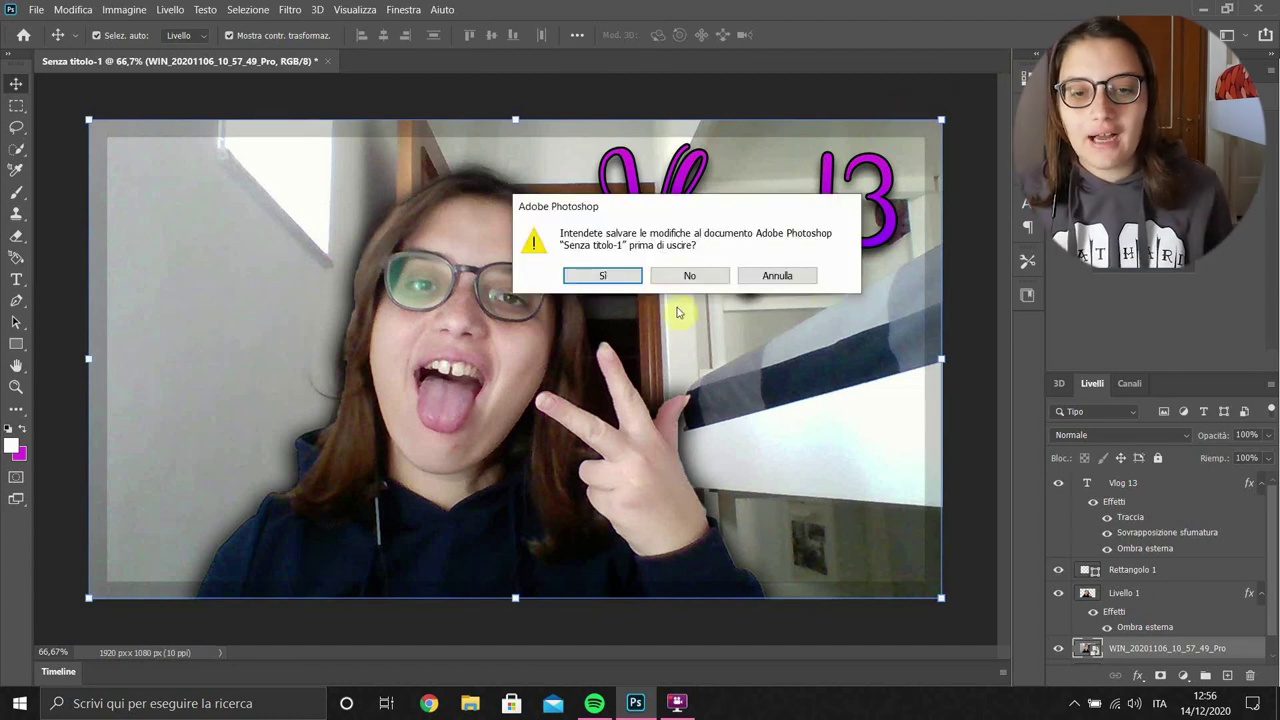
click(686, 279)
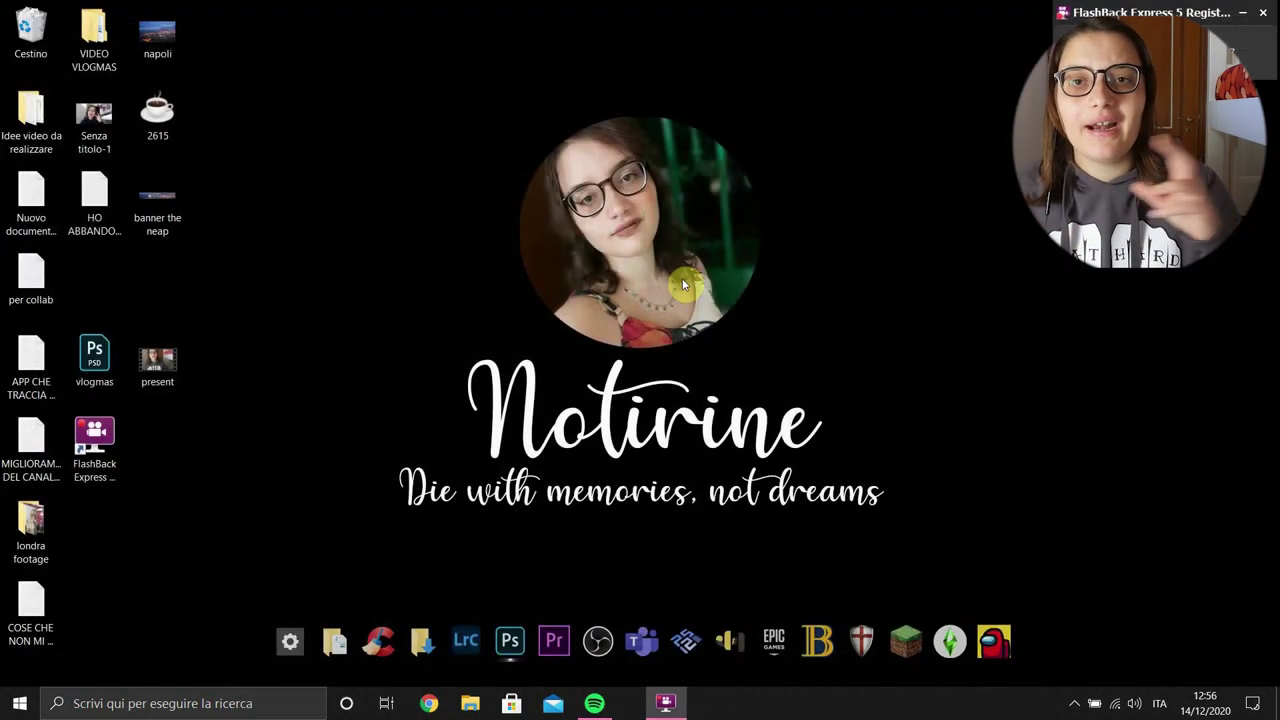